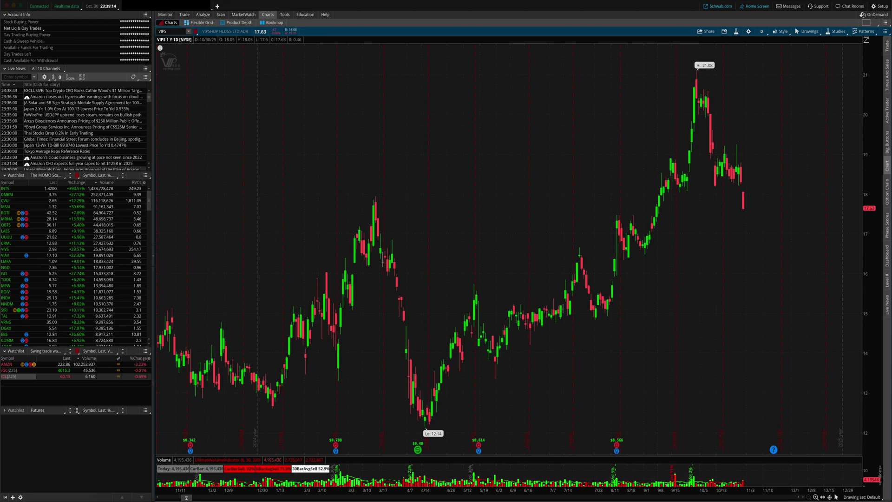
# Add the Use the News gadget and limit its categories to Drug Updates and FDA Approval/Rejections.
pyautogui.click(12, 497)
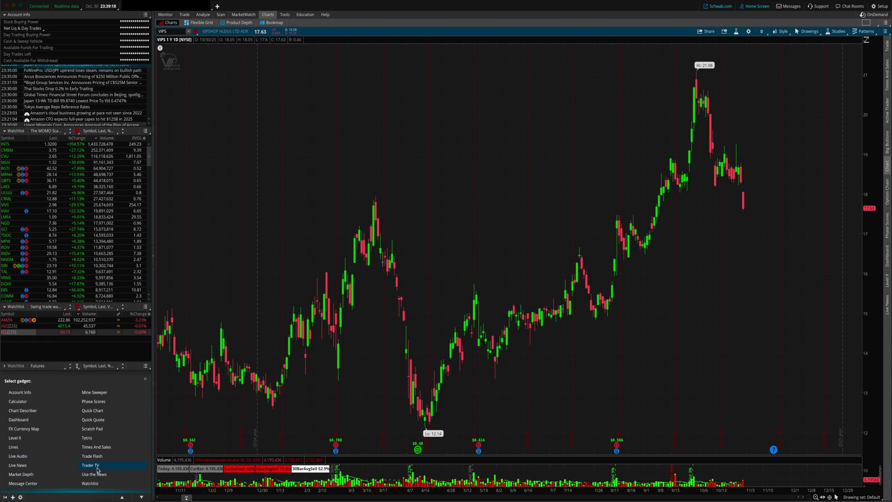
pyautogui.click(96, 474)
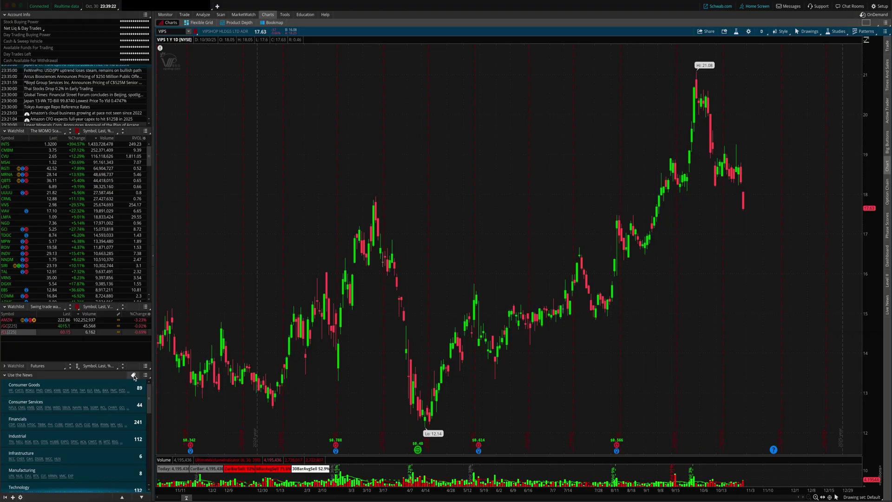
pyautogui.click(134, 375)
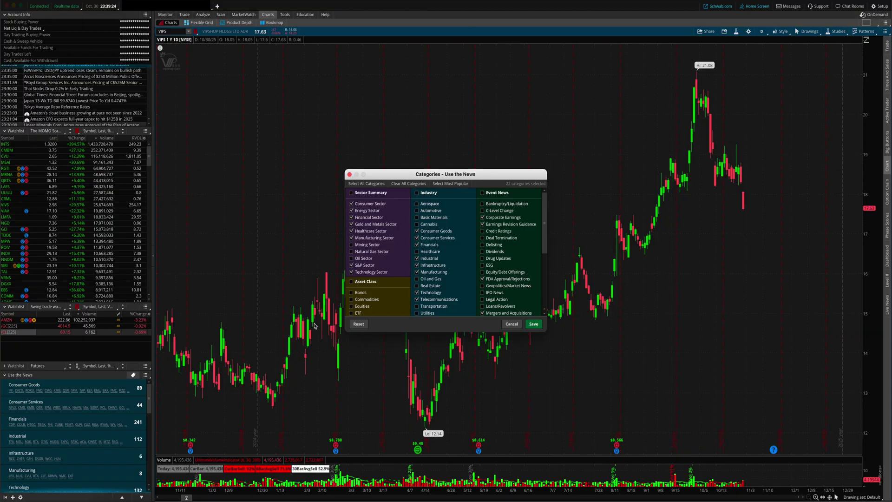
pyautogui.click(408, 186)
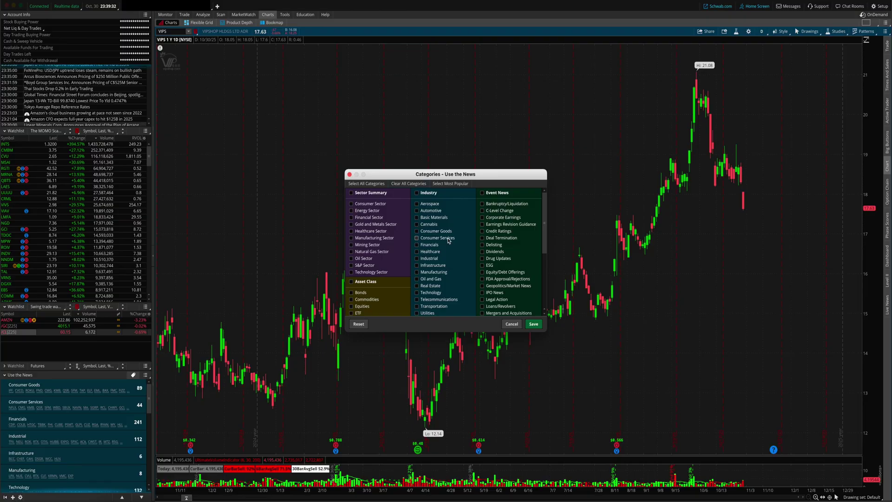
pyautogui.click(482, 259)
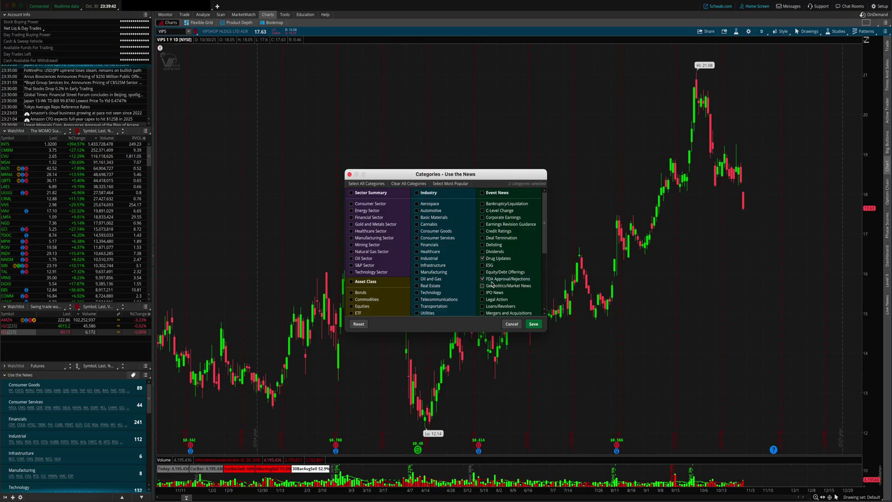
pyautogui.click(533, 323)
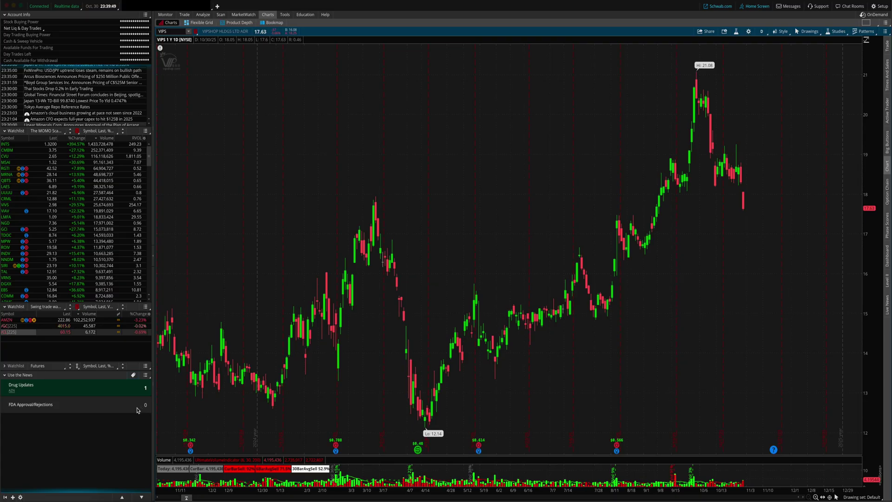
# Read the AZN story under Drug Updates in the Use the News gadget, close it, and return to the category list.
pyautogui.click(120, 411)
pyautogui.doubleClick(106, 390)
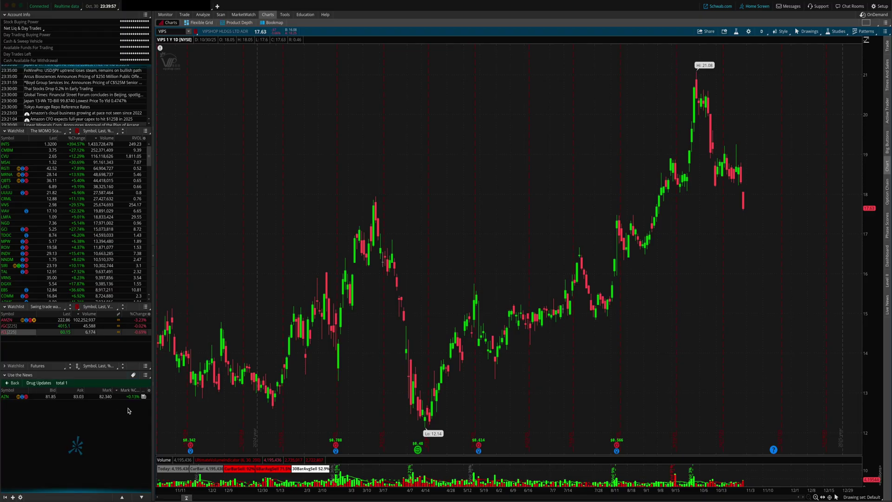
pyautogui.rightClick(139, 400)
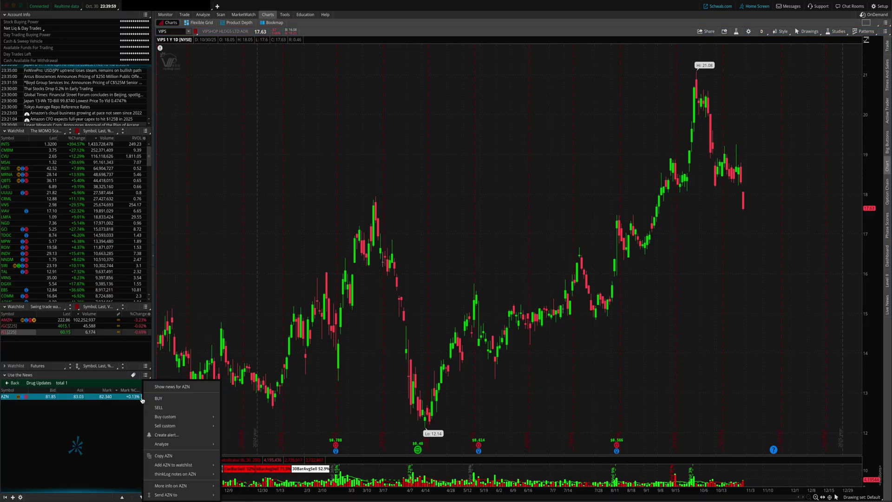
pyautogui.doubleClick(138, 401)
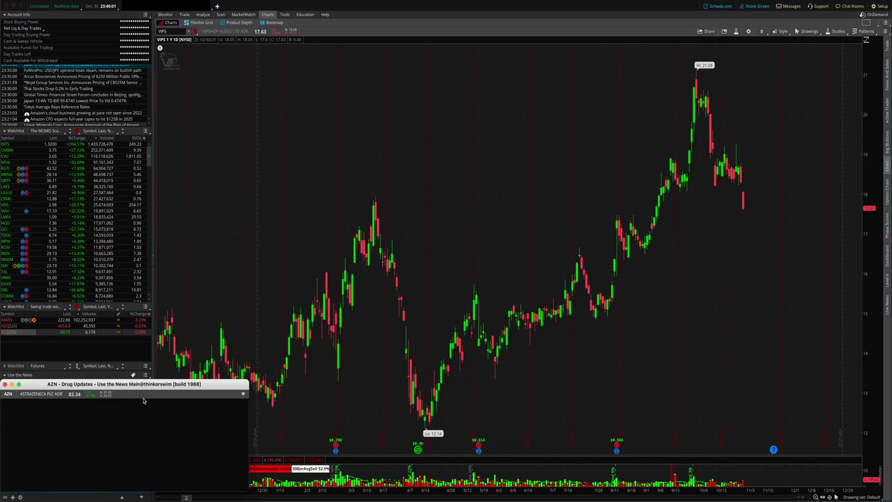
pyautogui.moveTo(144, 389); pyautogui.dragTo(184, 352)
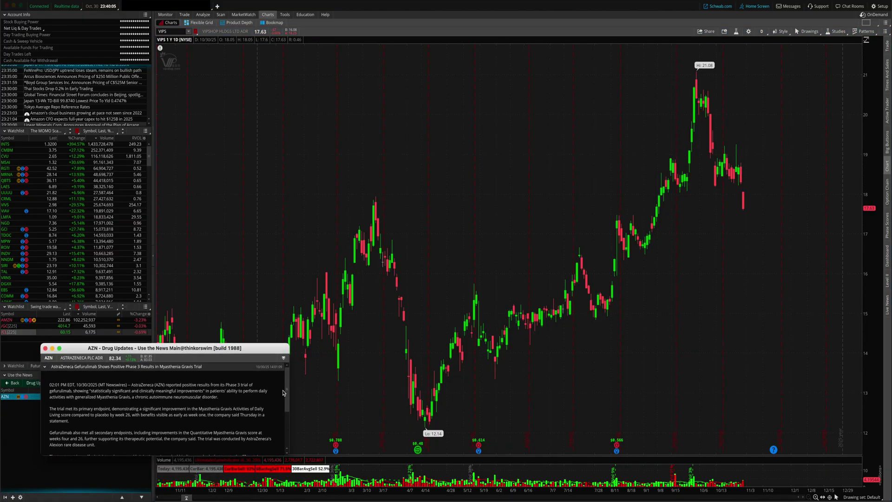
pyautogui.scroll(-1, 279, 393)
pyautogui.scroll(-1, 279, 393)
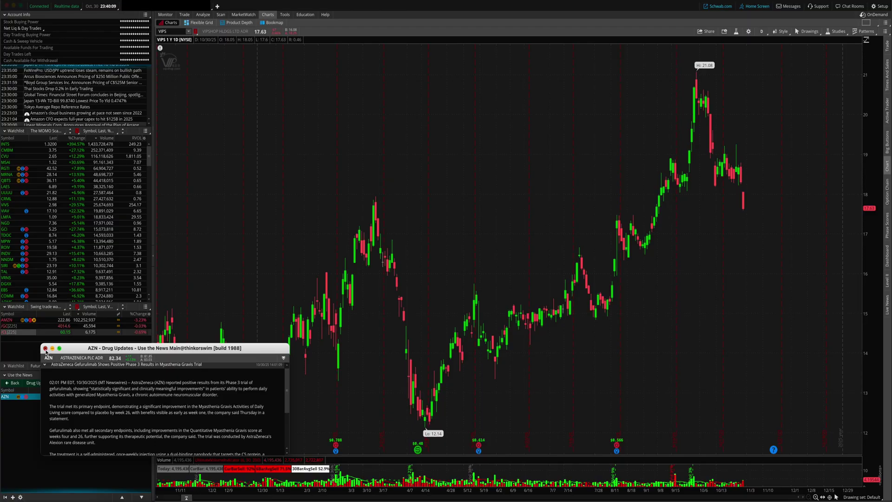
pyautogui.click(45, 348)
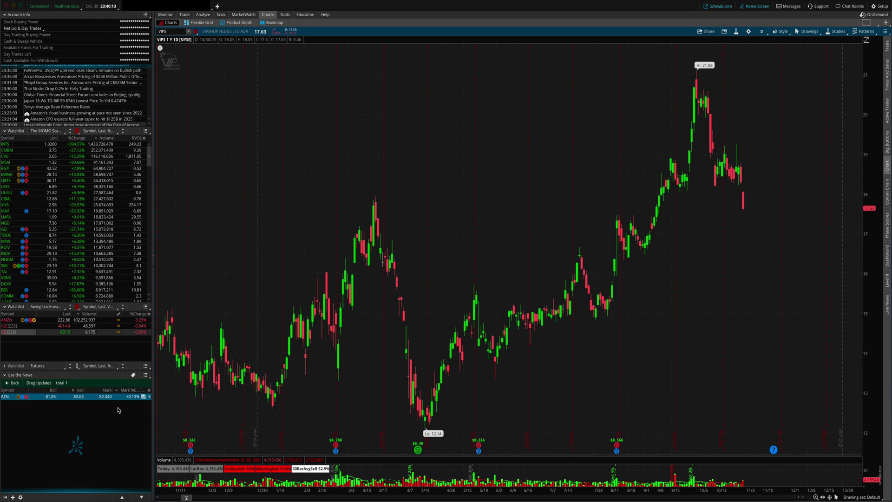
pyautogui.click(12, 383)
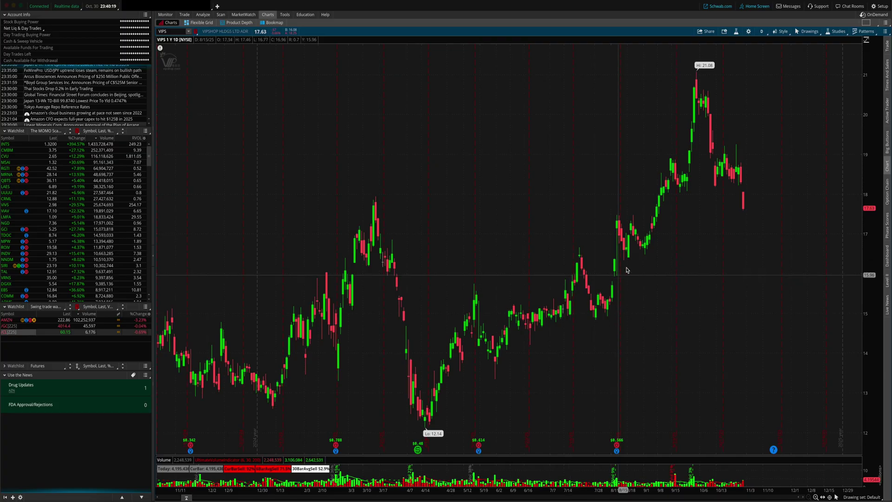
# Turn on the chart navigator in the style options for the VIPS chart.
pyautogui.moveTo(743, 153); pyautogui.dragTo(644, 219)
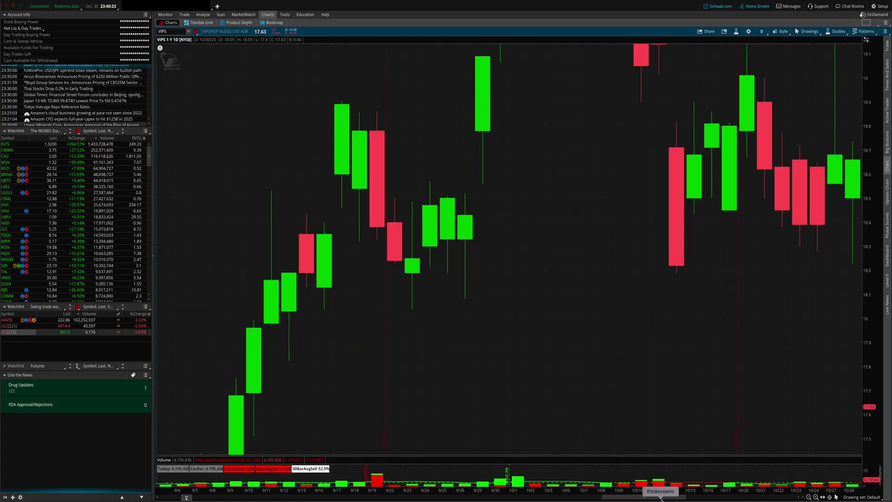
pyautogui.moveTo(646, 497); pyautogui.dragTo(628, 489)
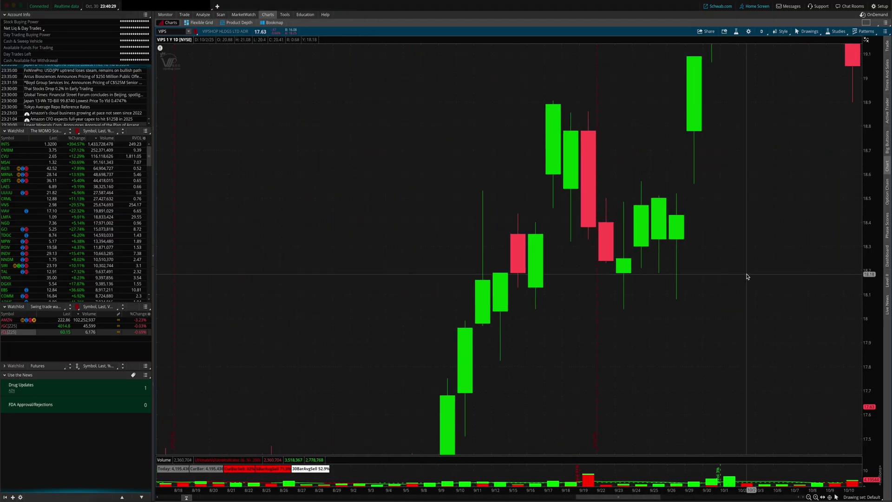
pyautogui.scroll(-5, 747, 276)
pyautogui.click(780, 31)
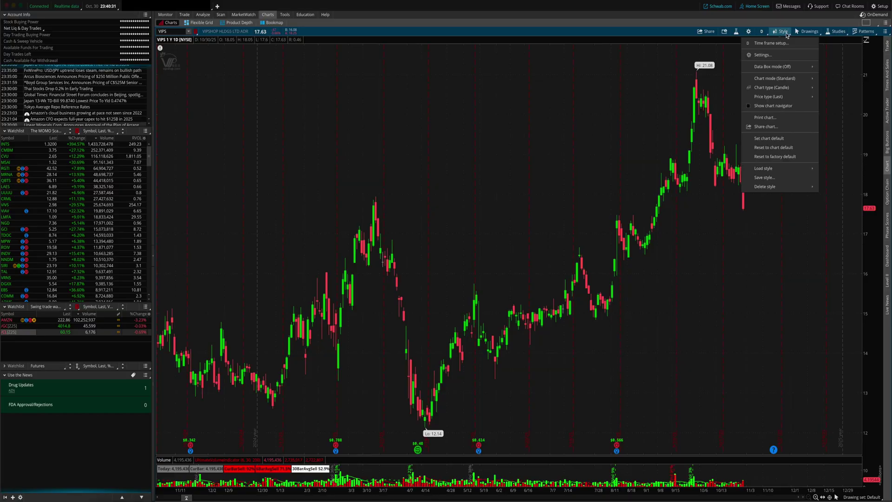
pyautogui.click(751, 106)
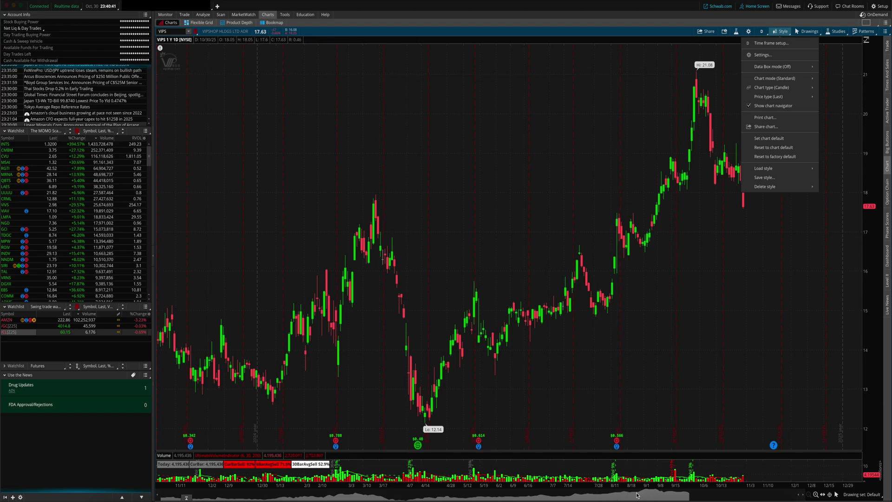
pyautogui.click(796, 264)
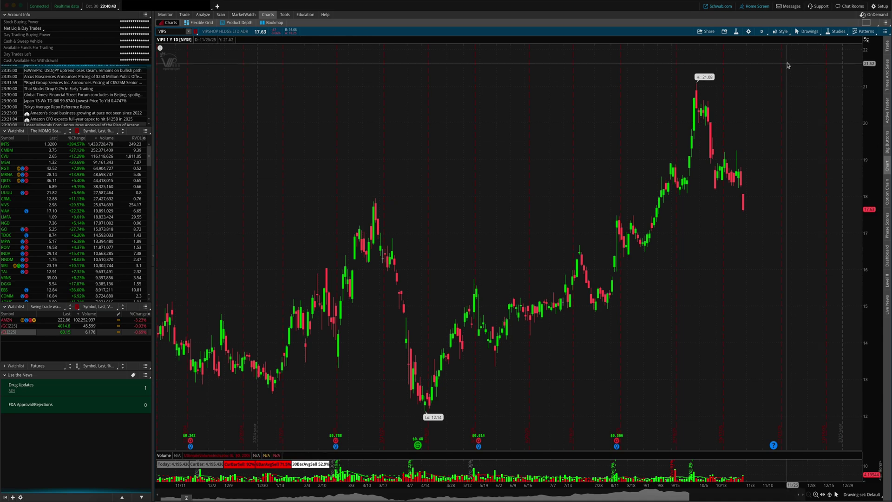
# Examine earlier VIPS price history by moving the zoomed range with the chart navigator and compressing the price axis.
pyautogui.moveTo(787, 65); pyautogui.dragTo(353, 310)
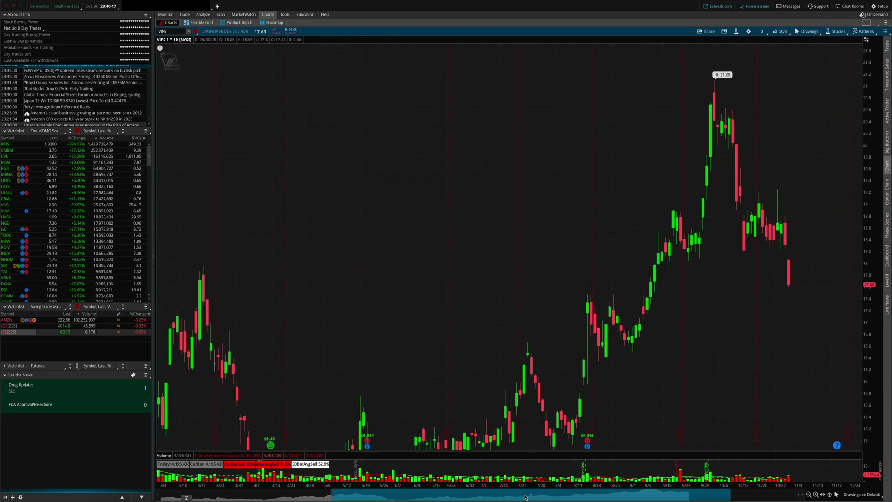
pyautogui.moveTo(540, 496); pyautogui.dragTo(330, 498)
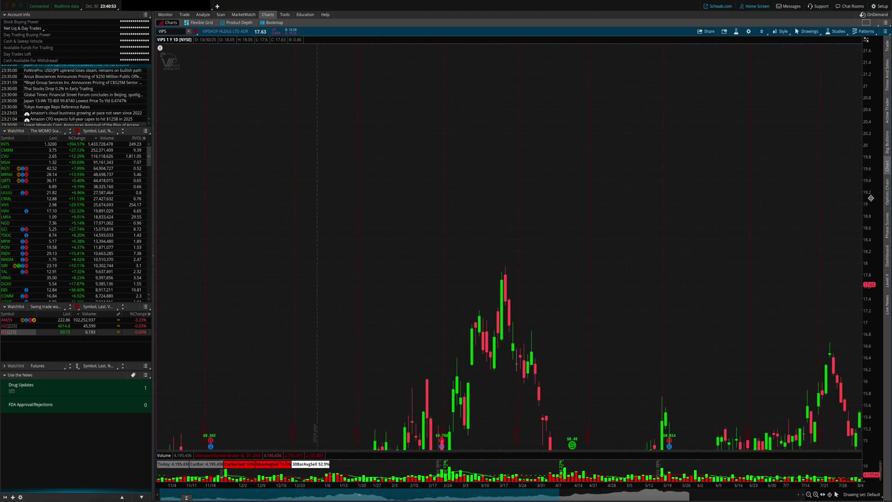
pyautogui.moveTo(873, 193); pyautogui.dragTo(852, 416)
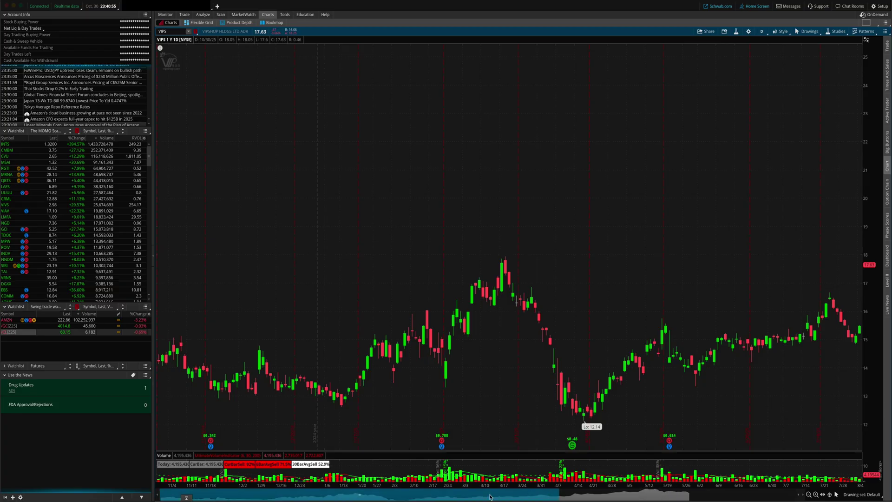
pyautogui.moveTo(563, 496); pyautogui.dragTo(483, 498)
pyautogui.scroll(-3, 579, 306)
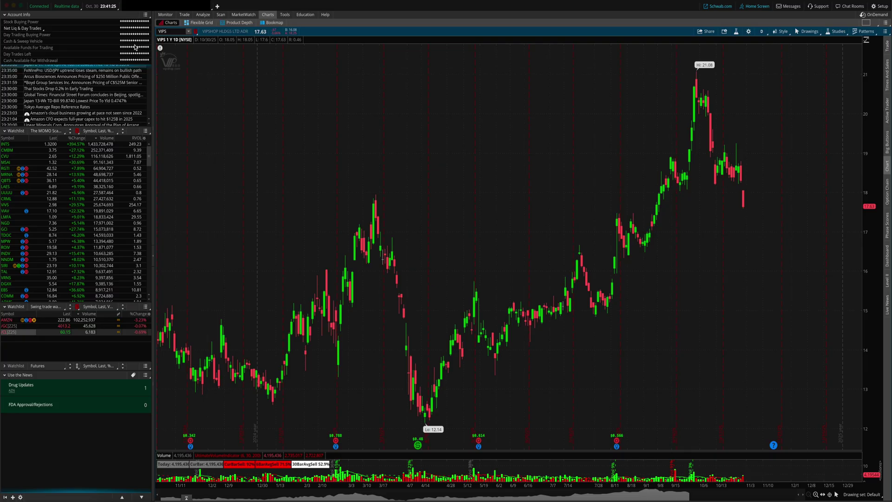
# Customize the Account Info gadget by adding the P/L Day item to its current set.
pyautogui.click(146, 16)
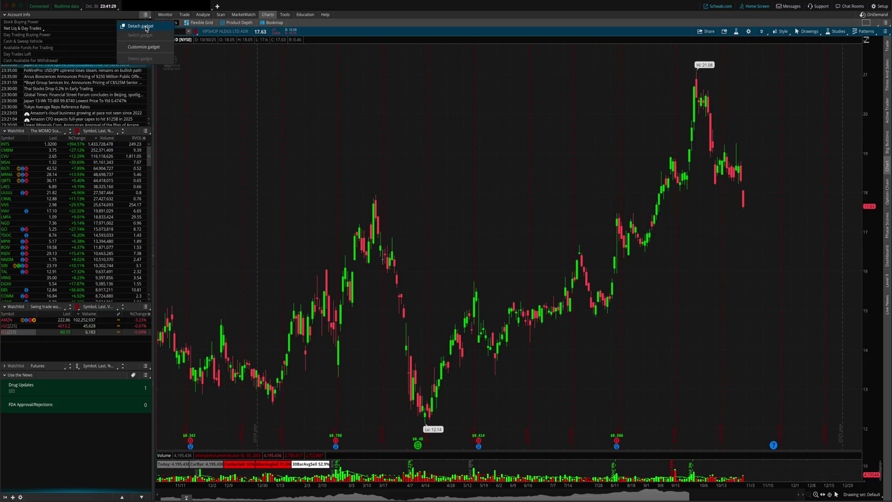
pyautogui.click(145, 47)
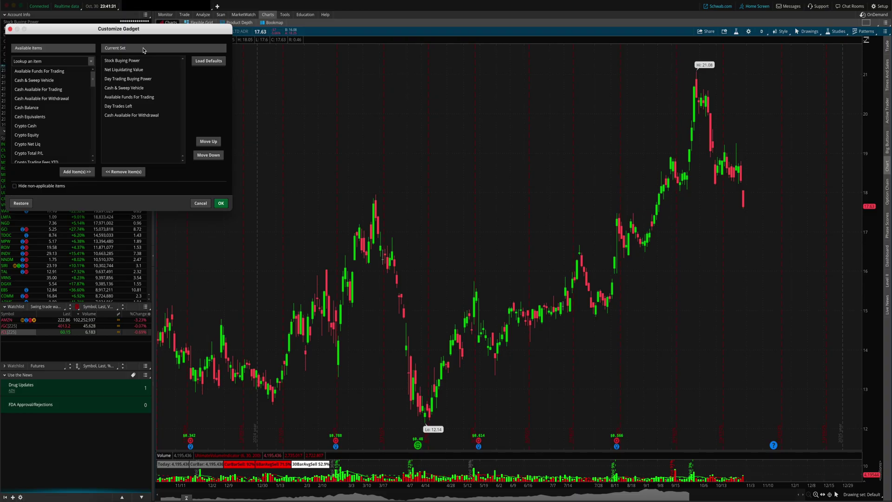
pyautogui.click(59, 61)
pyautogui.write('P/L')
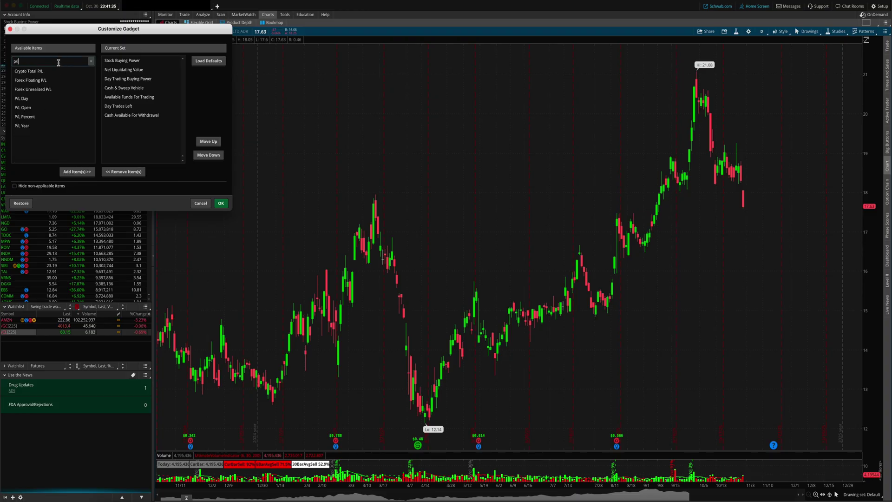
pyautogui.click(38, 101)
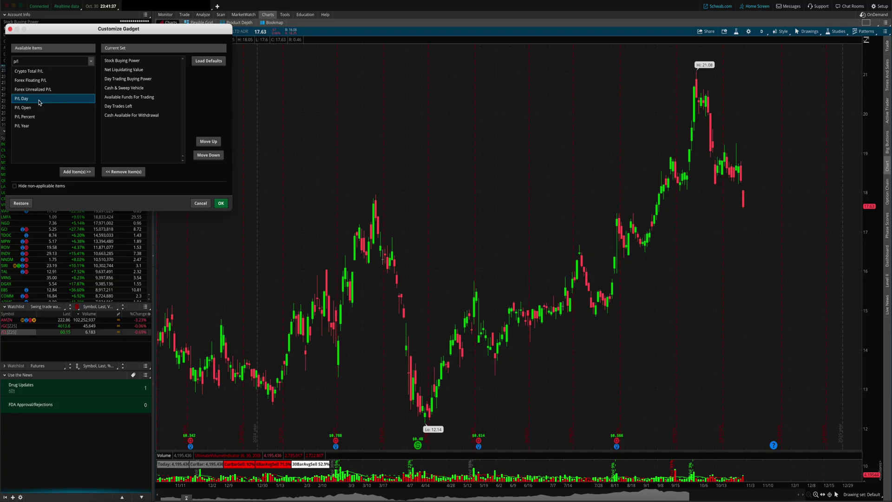
pyautogui.click(77, 172)
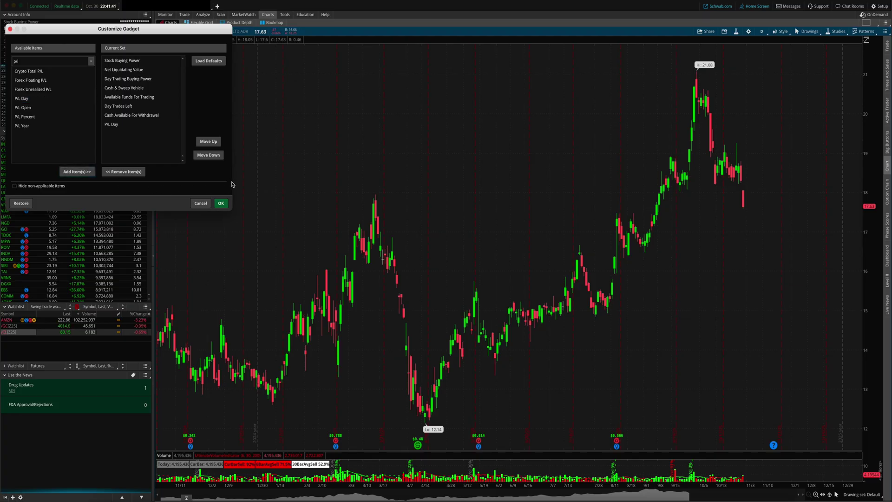
pyautogui.click(221, 202)
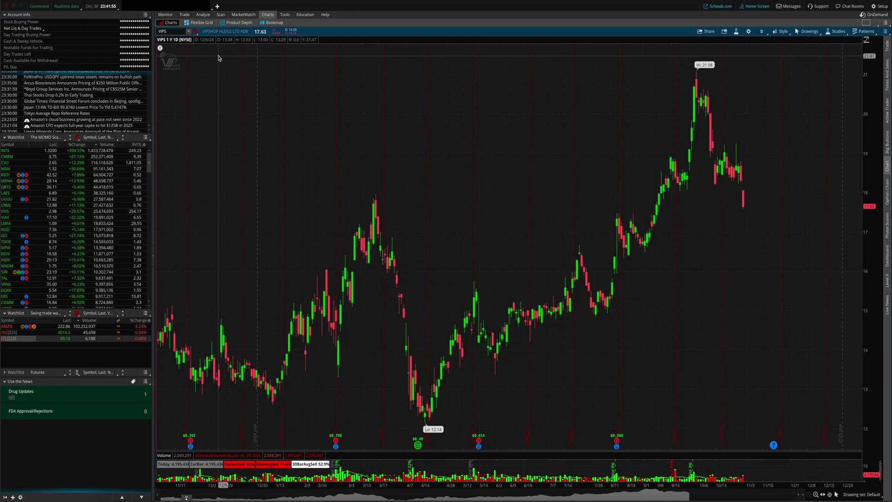
# Add futures quotes for /ES and /GC to the header above the main workspace.
pyautogui.click(217, 7)
pyautogui.write('/')
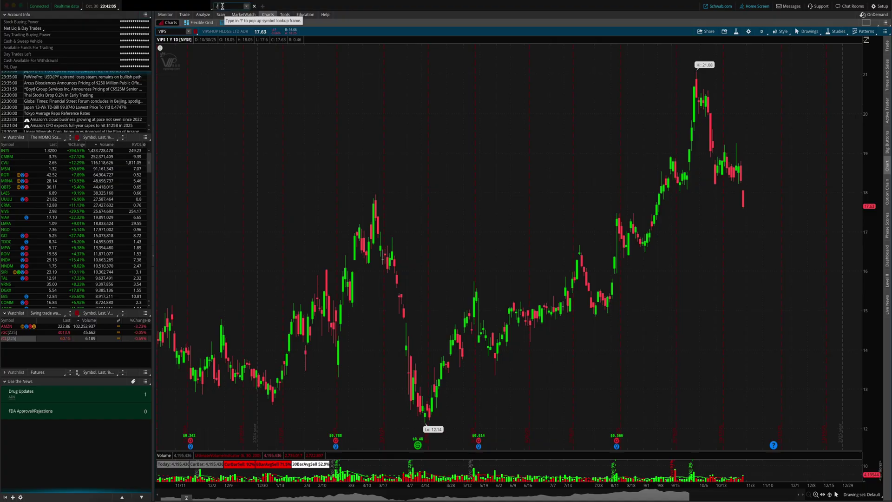
pyautogui.write('ES')
pyautogui.click(231, 17)
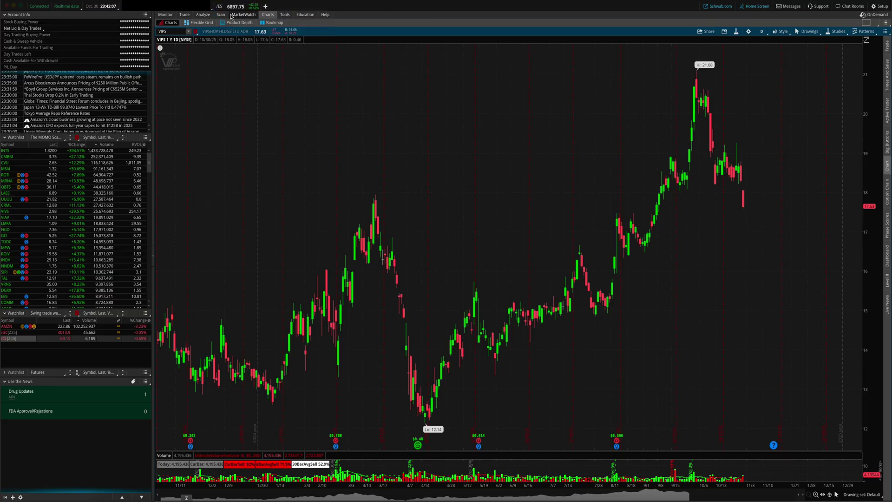
pyautogui.click(265, 6)
pyautogui.write('/GC')
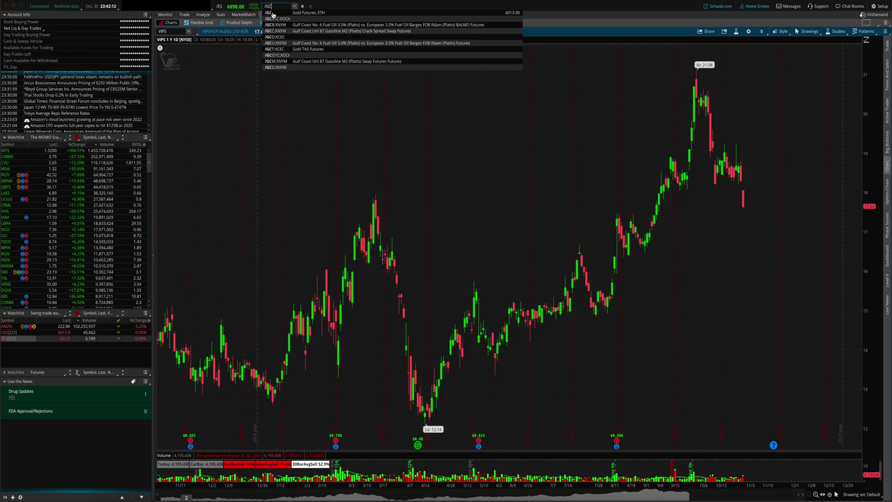
pyautogui.click(274, 17)
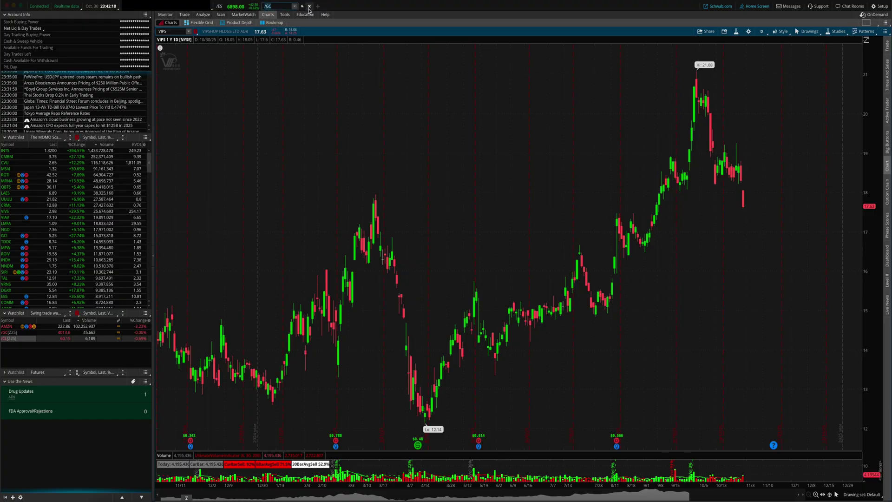
# Remove the /GC and /ES quotes from the header.
pyautogui.click(308, 7)
pyautogui.rightClick(222, 6)
pyautogui.press('Escape')
pyautogui.click(223, 7)
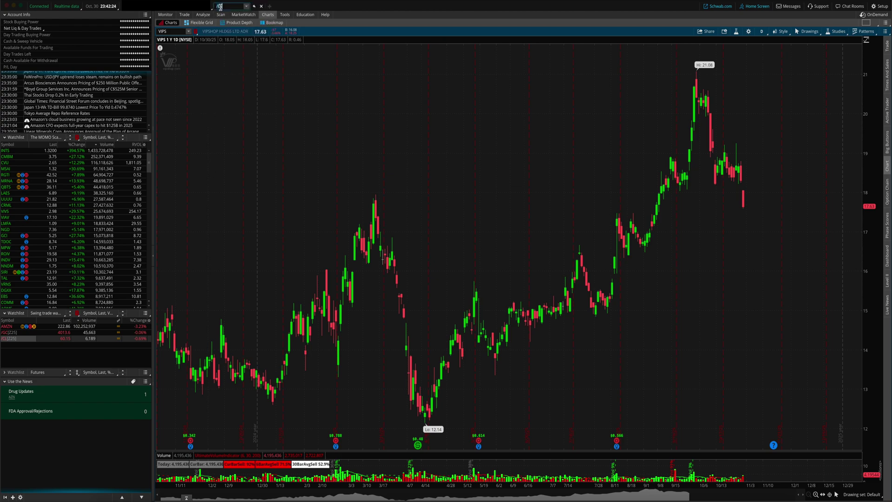
pyautogui.click(261, 6)
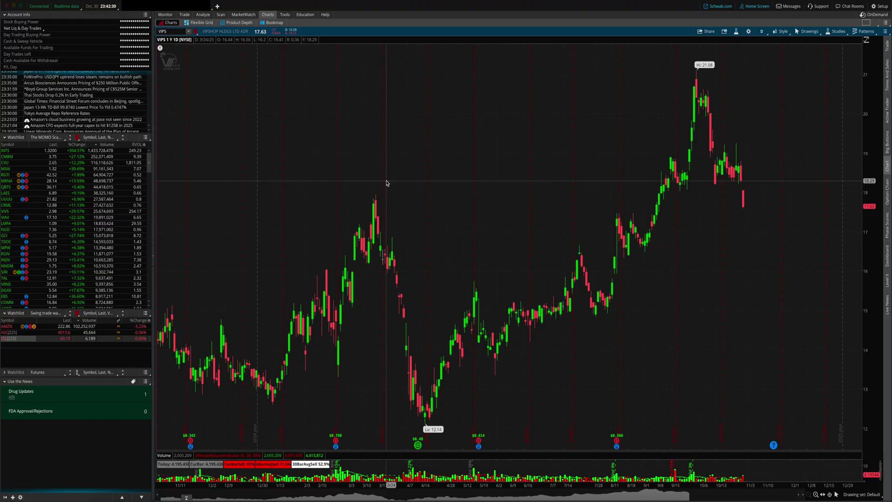
# Set the chart's Positions display to Show all in the general chart settings and accept the change.
pyautogui.click(748, 32)
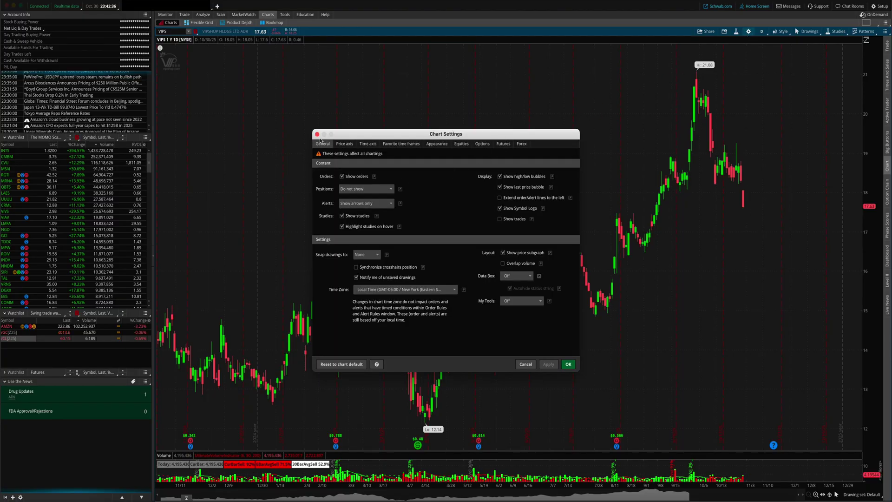
pyautogui.click(351, 191)
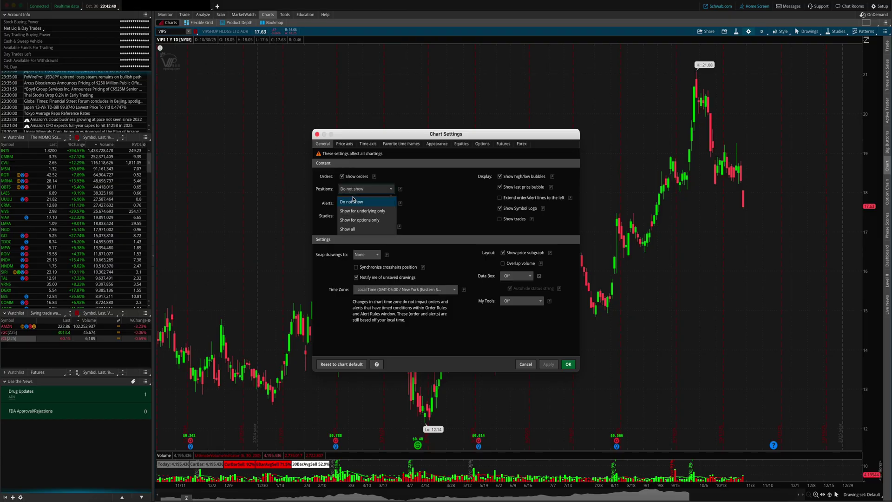
pyautogui.click(355, 230)
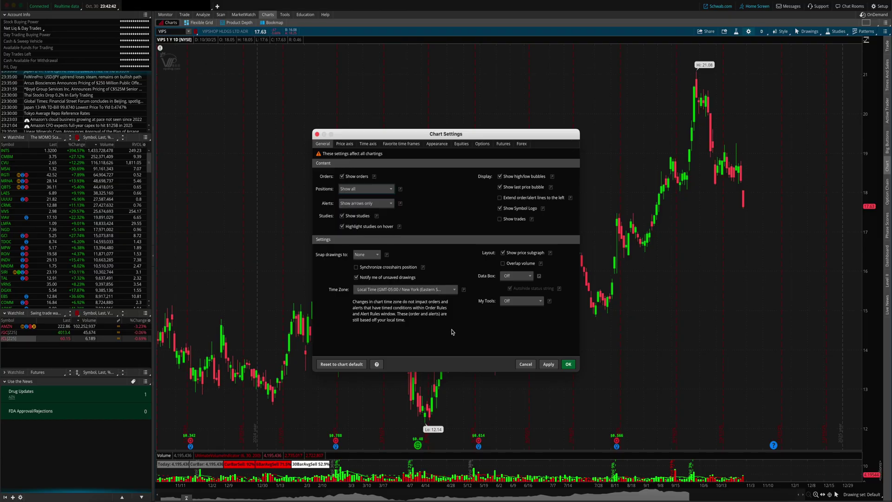
pyautogui.click(564, 365)
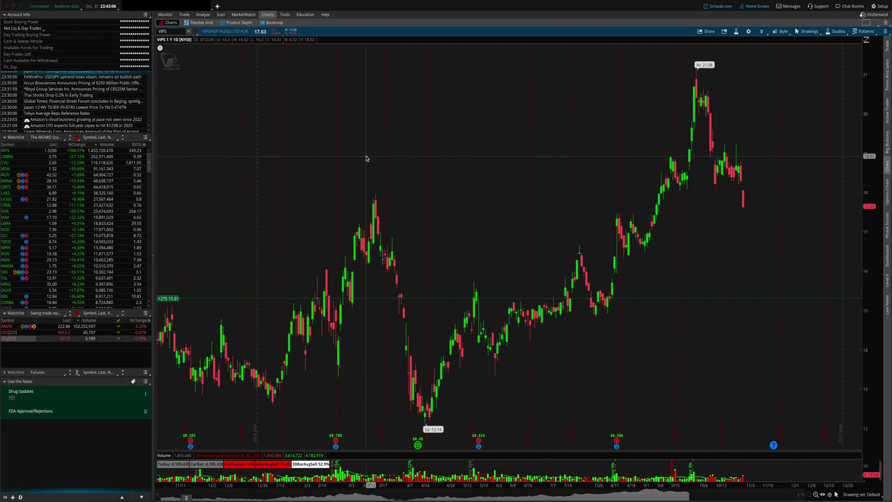
# Turn on color price ticks for the position statement in the display section of the application settings and apply it.
pyautogui.click(166, 16)
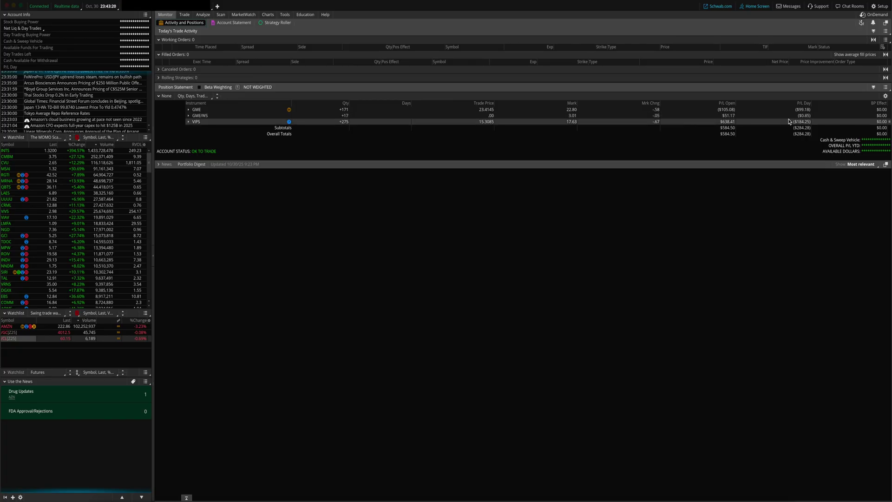
pyautogui.click(882, 7)
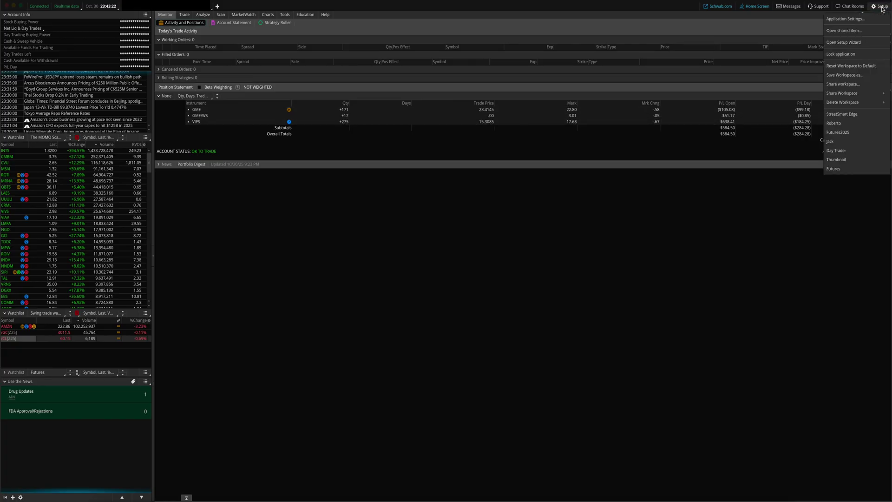
pyautogui.click(857, 19)
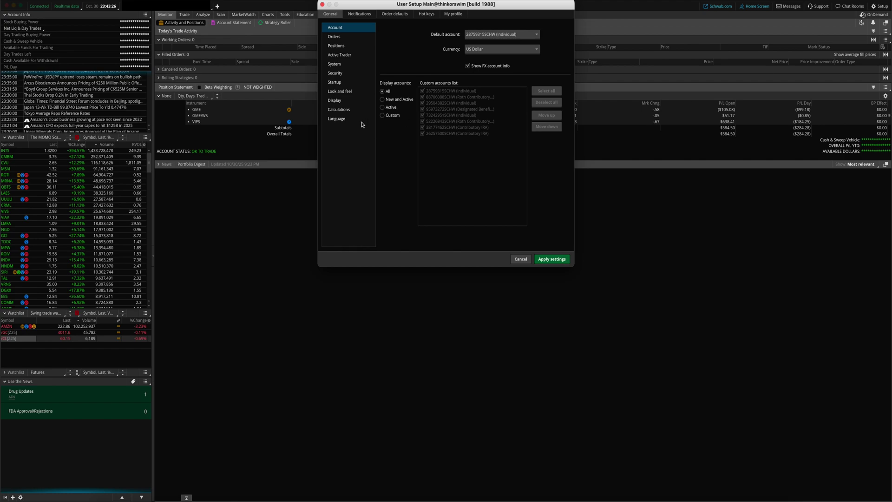
pyautogui.click(335, 104)
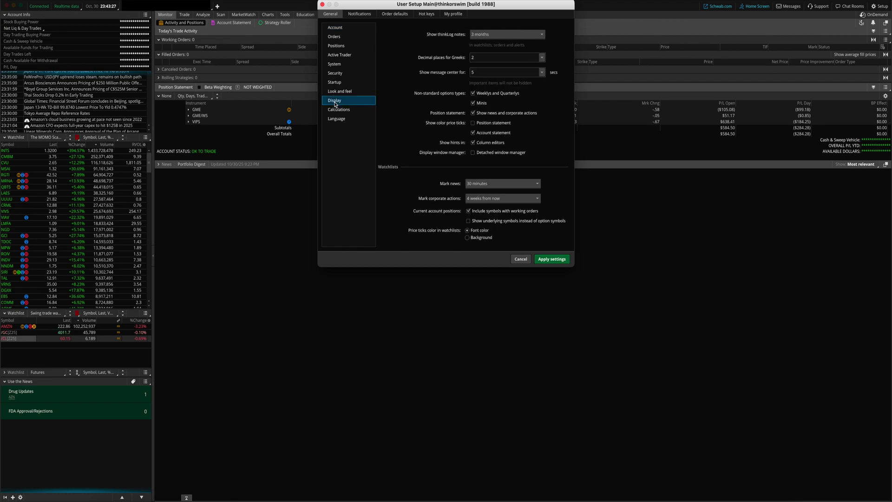
pyautogui.click(473, 123)
pyautogui.click(563, 261)
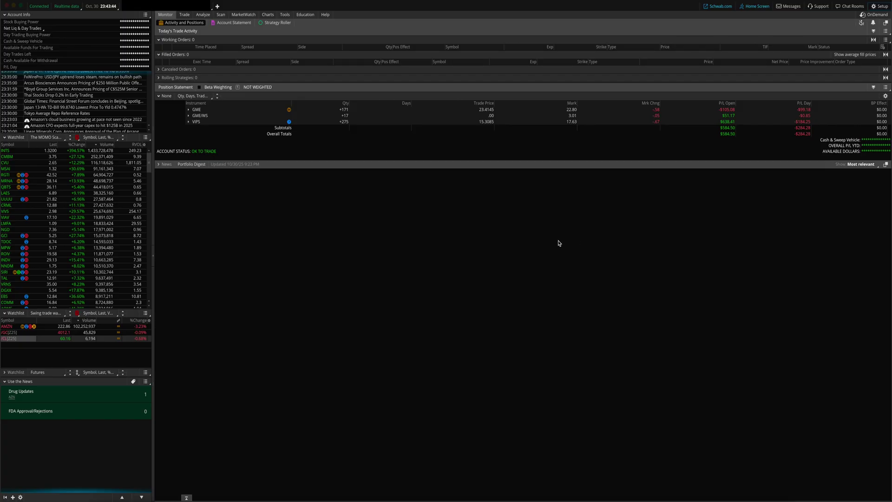
# Draw a descending trendline on the VIPS chart from the 21.08 high past the late-October candles to about 18.8.
pyautogui.click(268, 14)
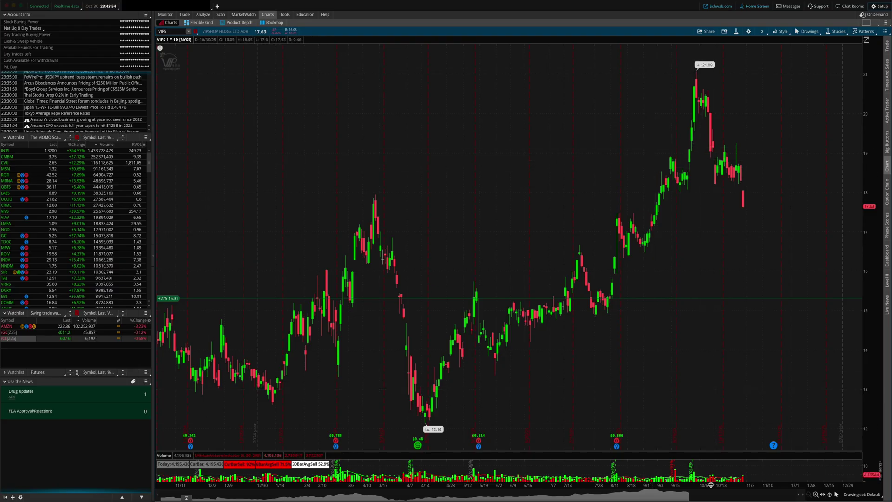
pyautogui.moveTo(711, 484); pyautogui.dragTo(569, 495)
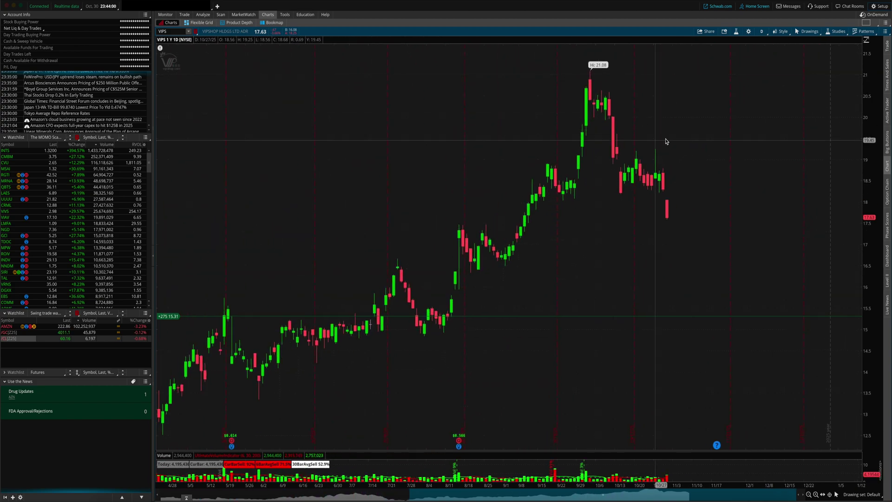
pyautogui.click(803, 34)
pyautogui.moveTo(831, 81)
pyautogui.click(852, 98)
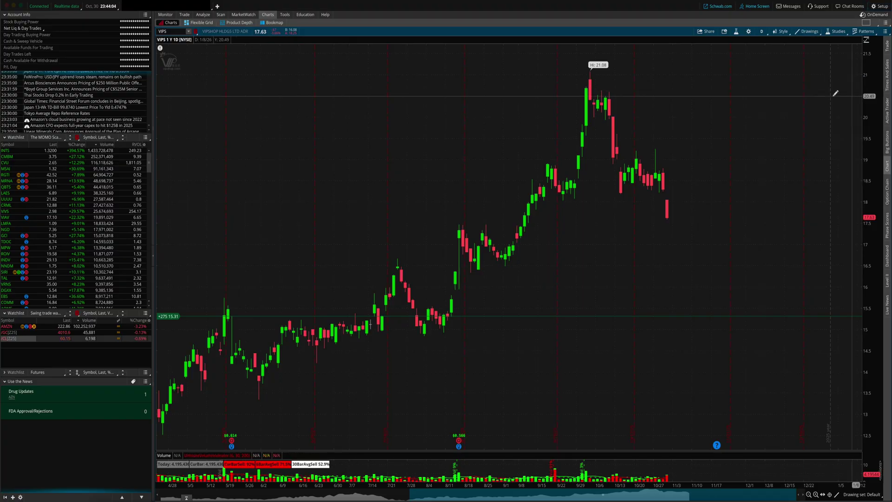
pyautogui.click(589, 70)
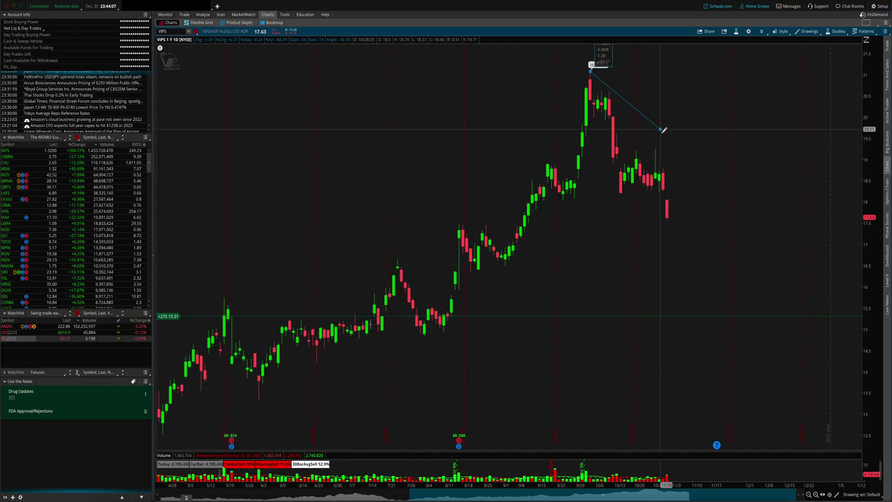
pyautogui.click(685, 166)
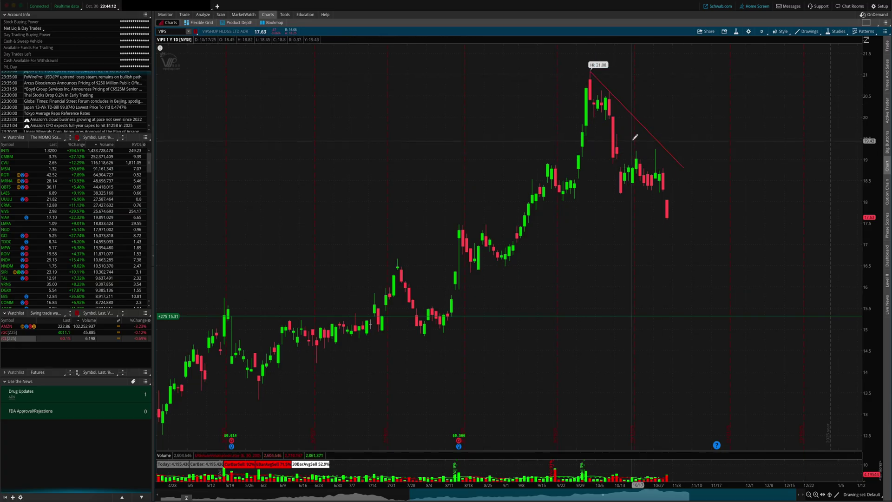
# Create an alert on the descending VIPS trendline for when the intrabar price crosses above it.
pyautogui.rightClick(644, 125)
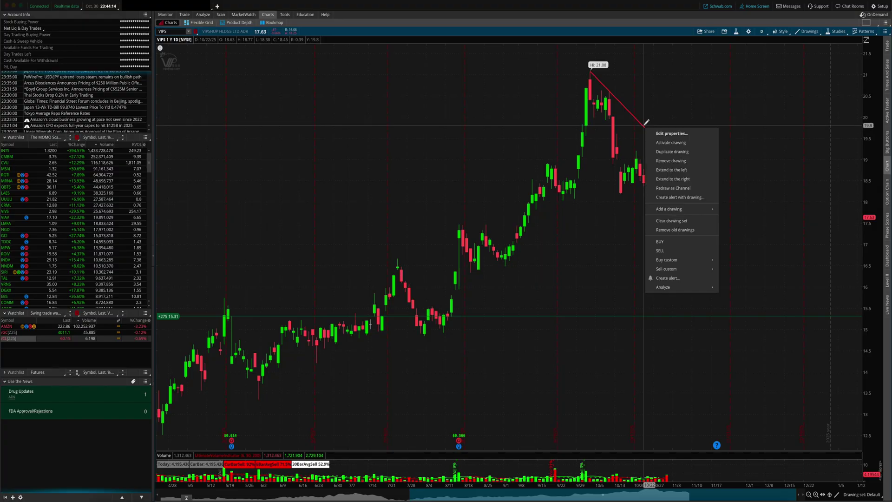
pyautogui.click(684, 197)
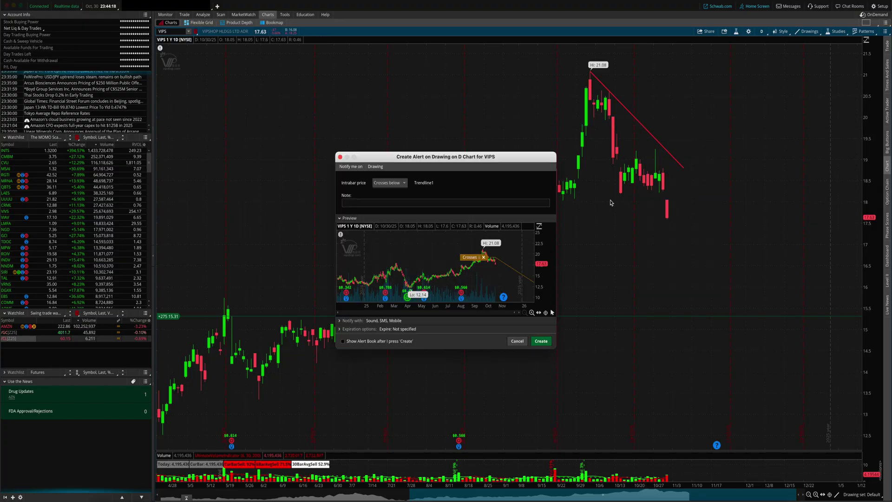
pyautogui.click(390, 185)
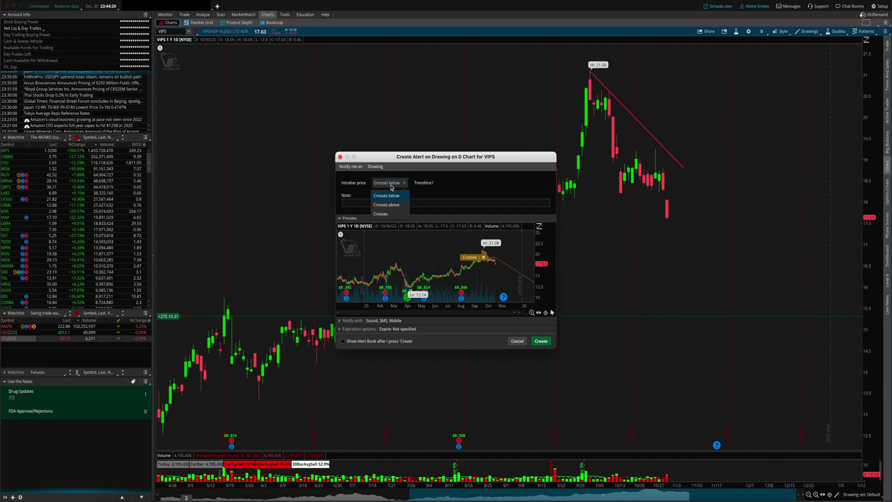
pyautogui.click(392, 204)
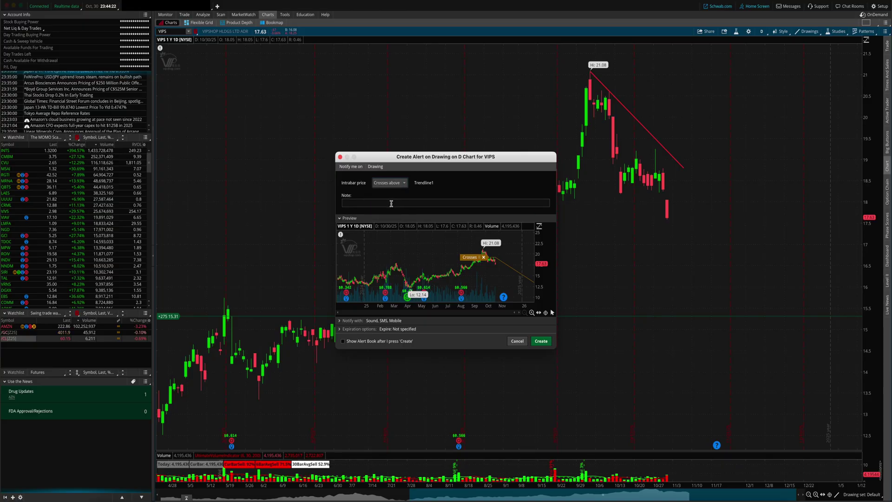
pyautogui.click(393, 186)
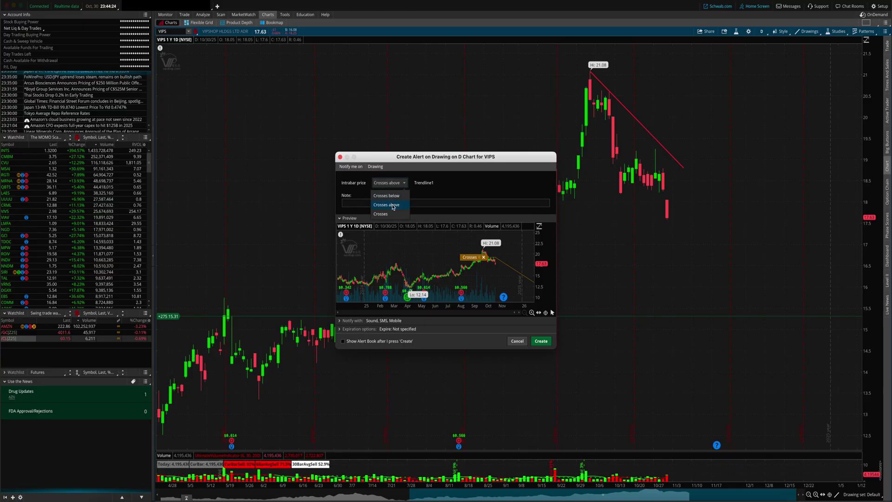
pyautogui.click(398, 207)
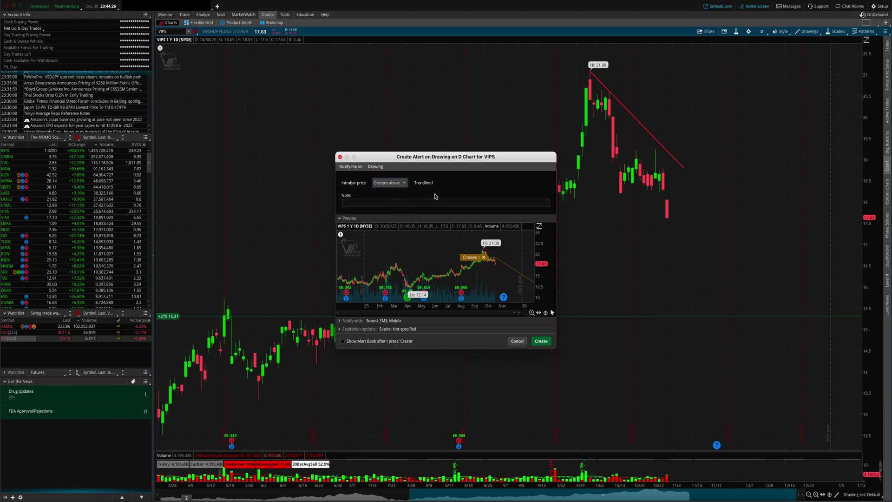
pyautogui.click(540, 341)
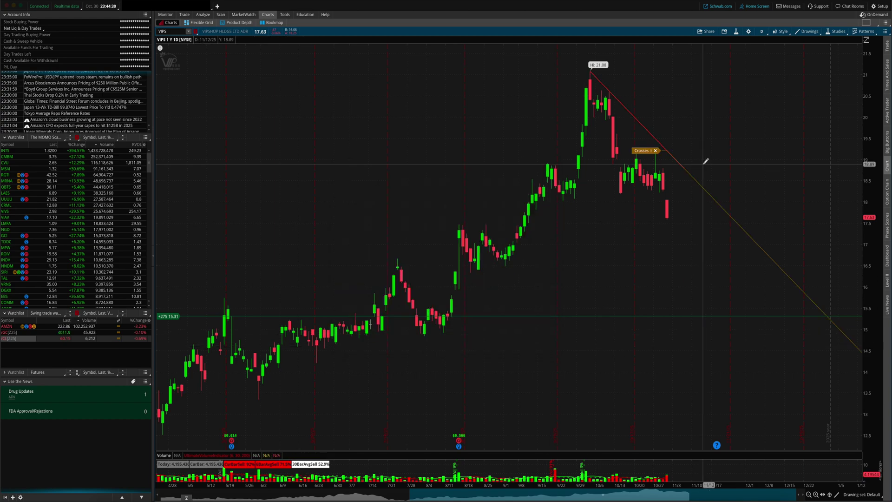
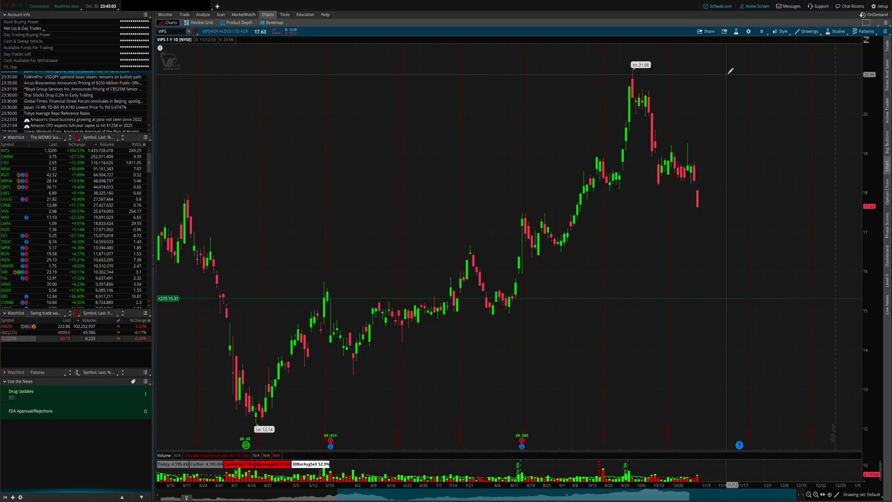
# Set Snap drawings to OHLC in the general chart settings, then apply and accept the change.
pyautogui.click(748, 31)
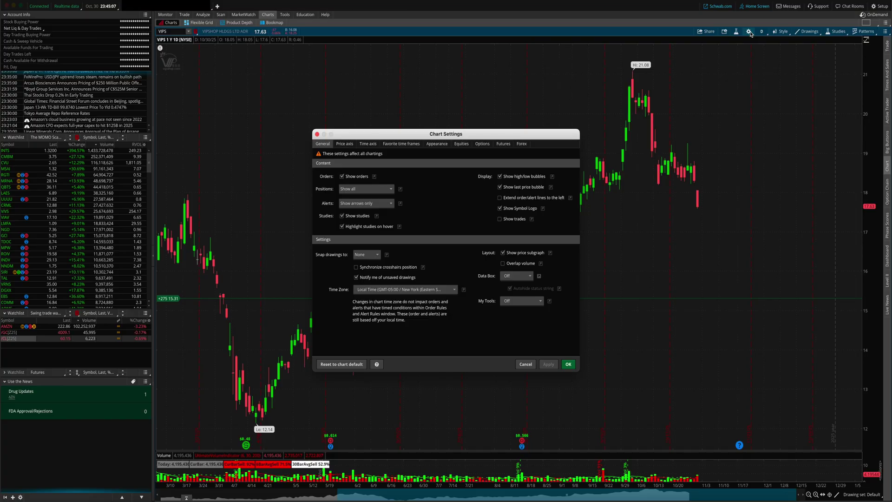
pyautogui.click(365, 256)
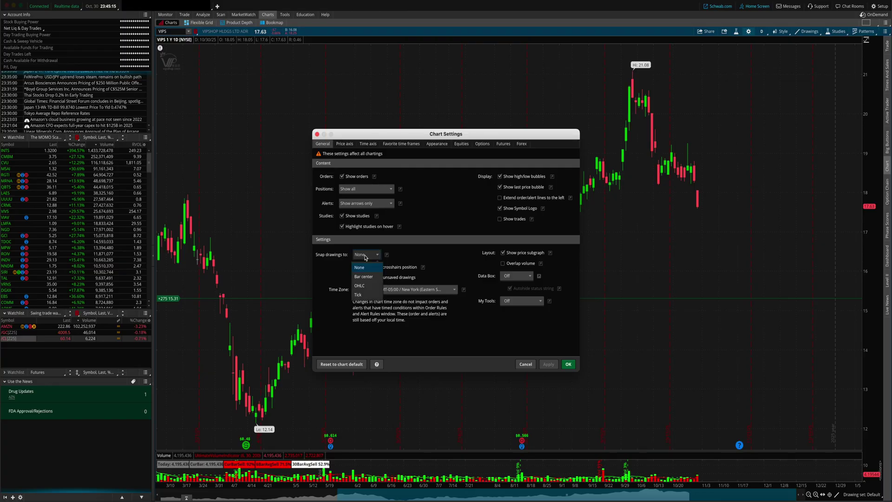
pyautogui.click(364, 286)
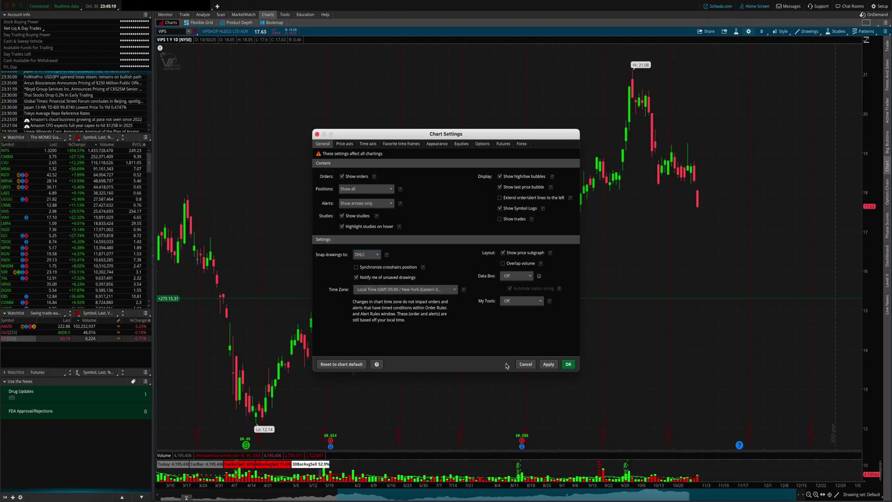
pyautogui.click(549, 365)
pyautogui.click(567, 364)
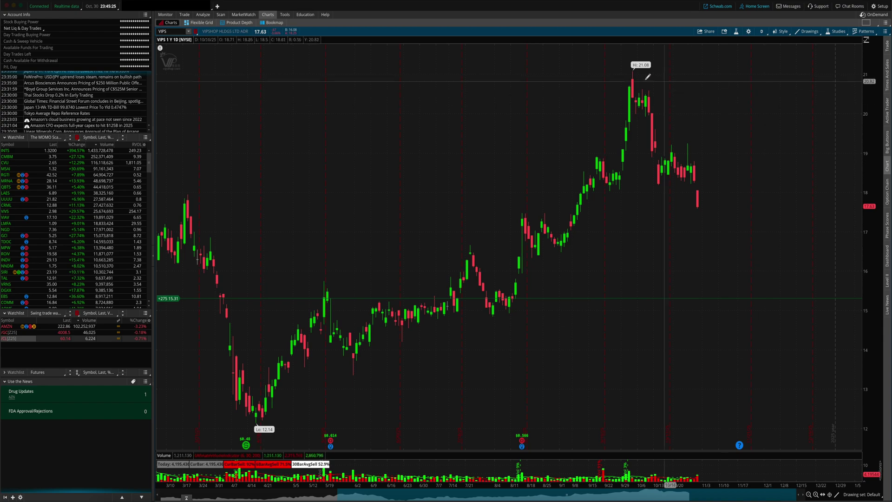
# Draw a trendline from the 21.08 high back to the mid-May high at 15.74 and extend it to the left.
pyautogui.click(632, 69)
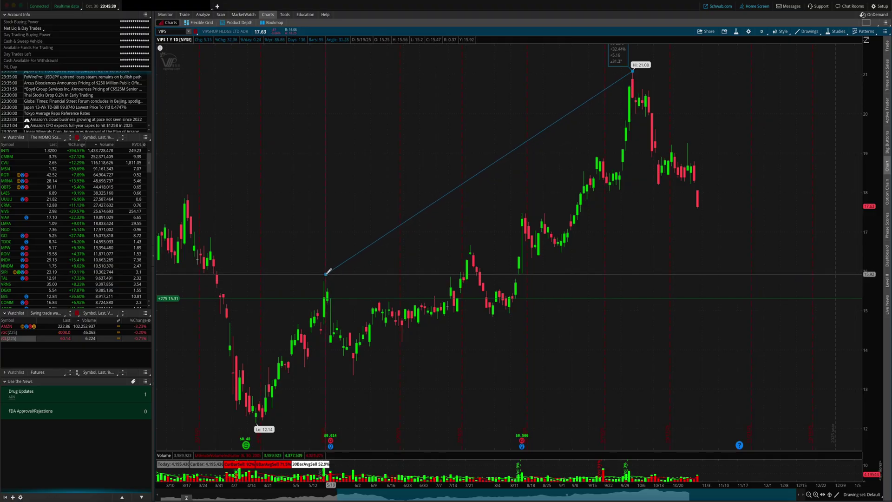
pyautogui.click(328, 271)
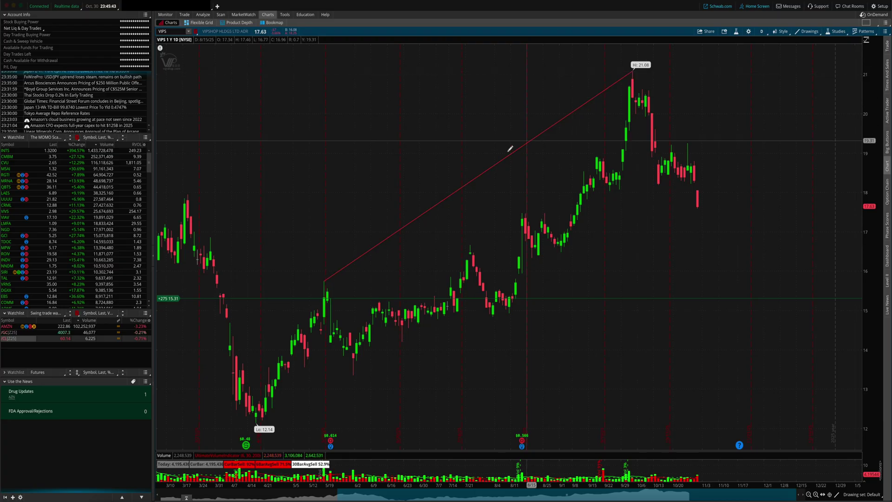
pyautogui.moveTo(494, 163)
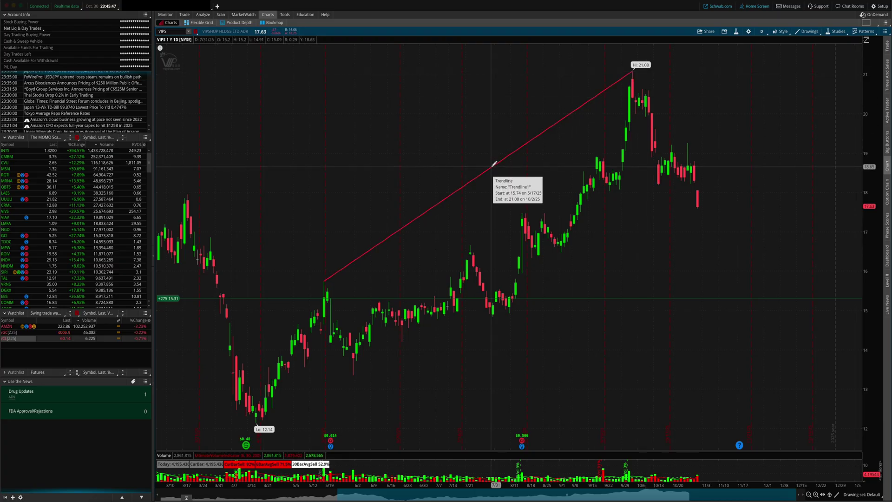
pyautogui.rightClick(491, 169)
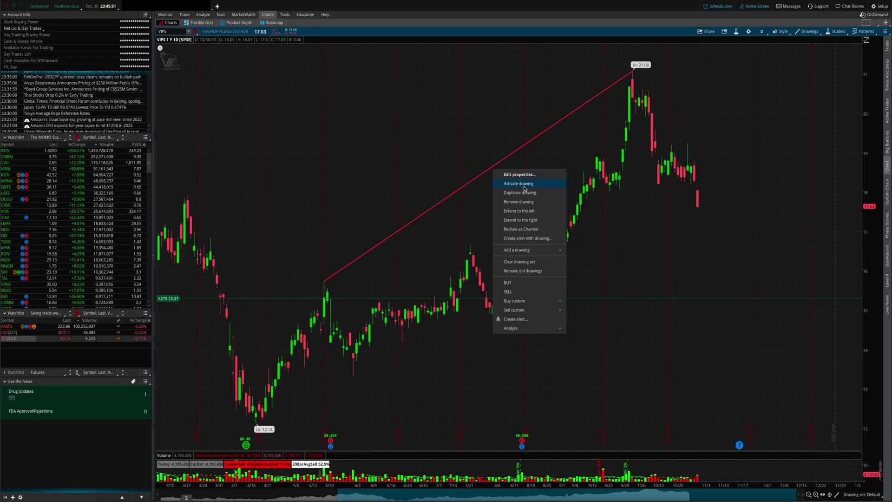
pyautogui.click(529, 213)
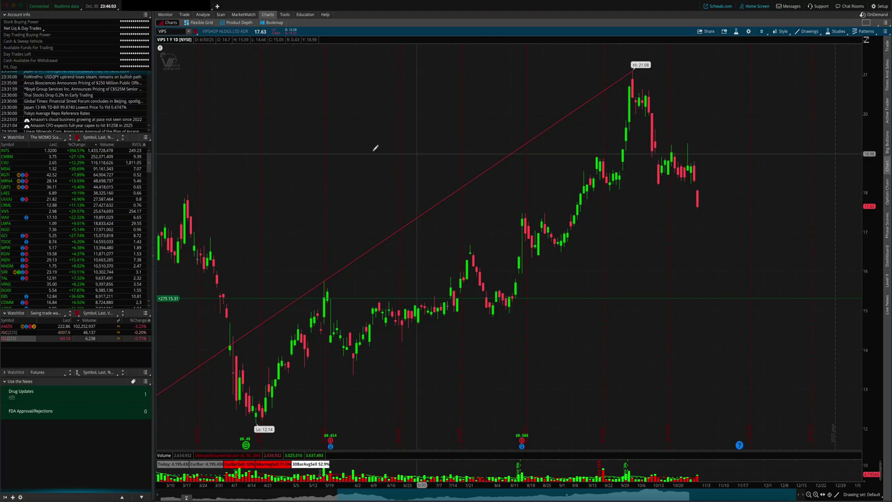
# Look up the fundamentals of AMZN on the Analyze page.
pyautogui.click(204, 15)
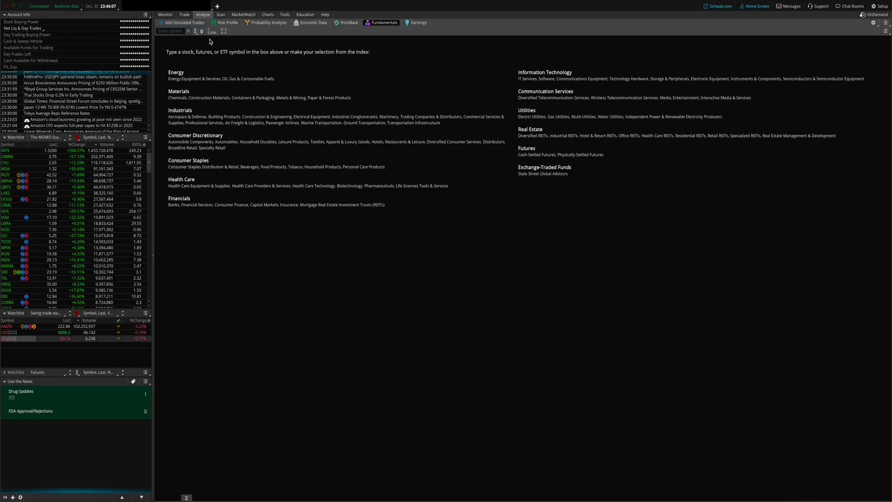
pyautogui.click(171, 31)
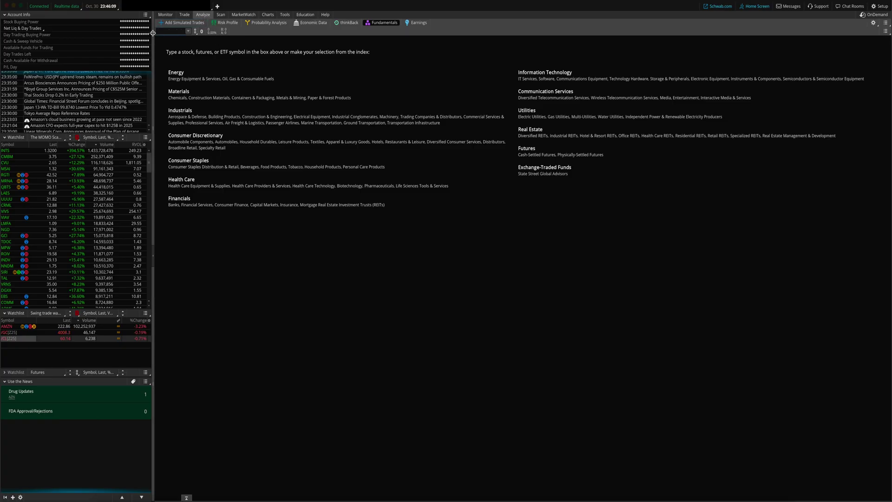
pyautogui.write('AMZN')
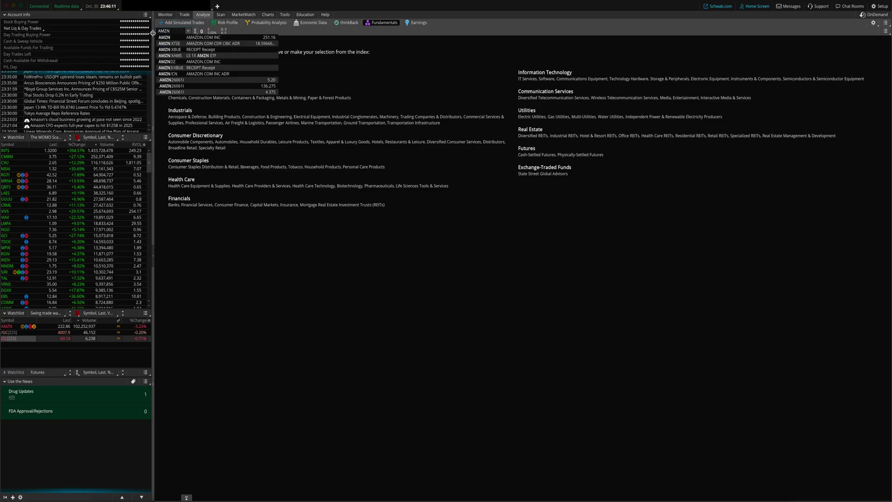
pyautogui.click(224, 37)
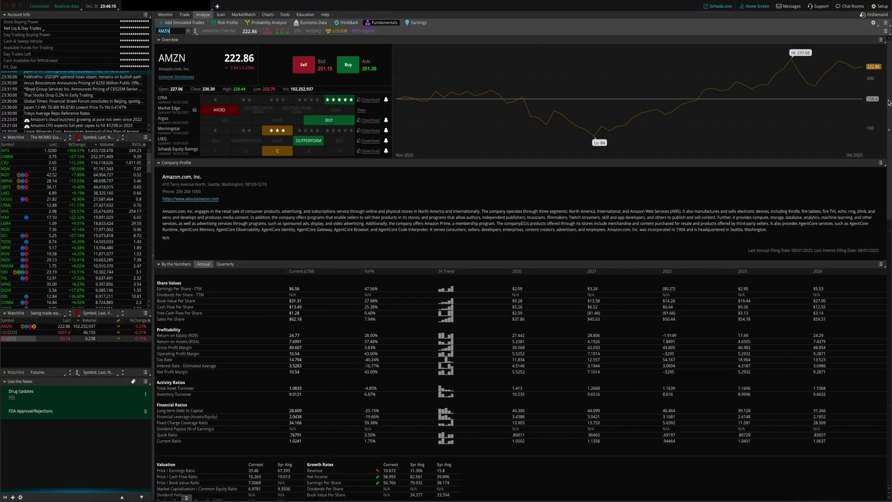
# In AMZN's What Drives the Stock section, open the Amazon Web Services Revenues forecast and raise its curve for the forecast years after 2025.
pyautogui.moveTo(888, 103); pyautogui.dragTo(890, 371)
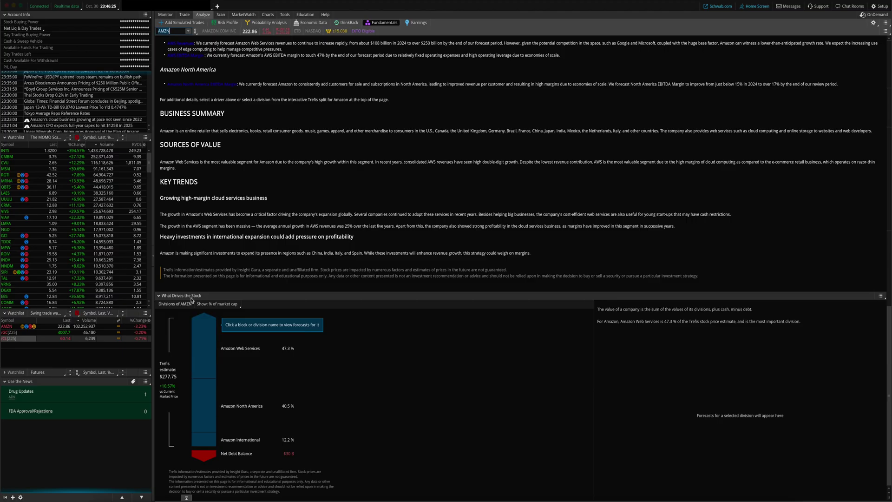
pyautogui.click(212, 346)
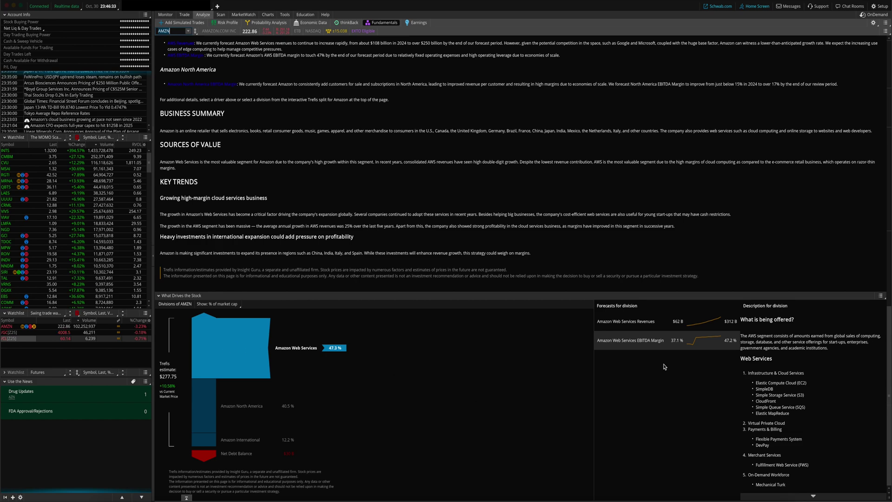
pyautogui.click(648, 324)
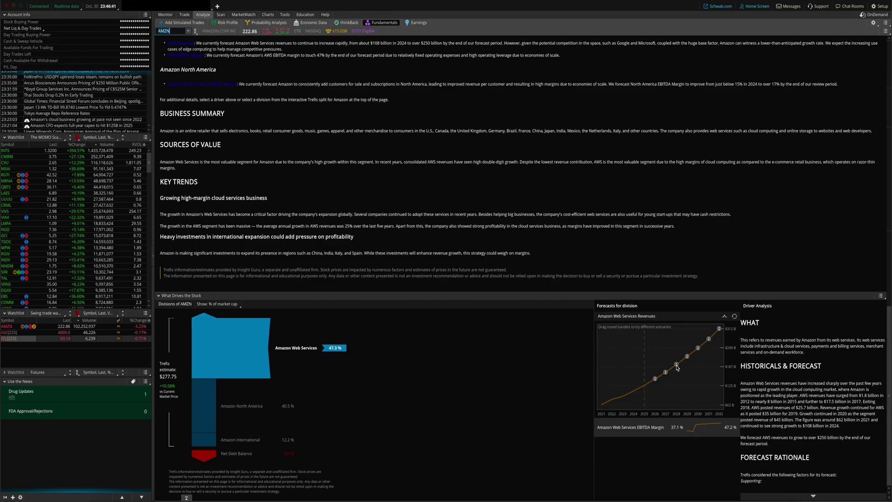
pyautogui.moveTo(687, 356)
pyautogui.moveTo(688, 357); pyautogui.dragTo(686, 343)
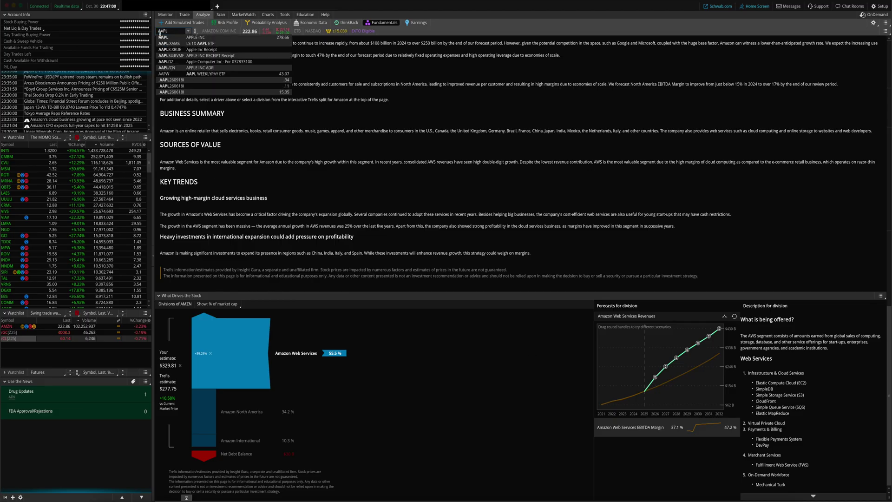
# Look up the fundamentals of AAPL and raise the iPhone Revenue forecast curve in its What Drives the Stock section.
pyautogui.press('Return')
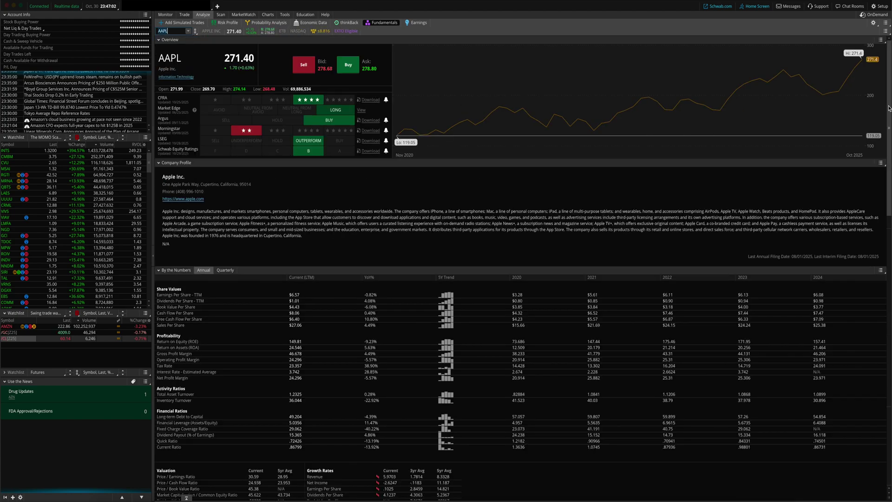
pyautogui.scroll(-15, 533, 404)
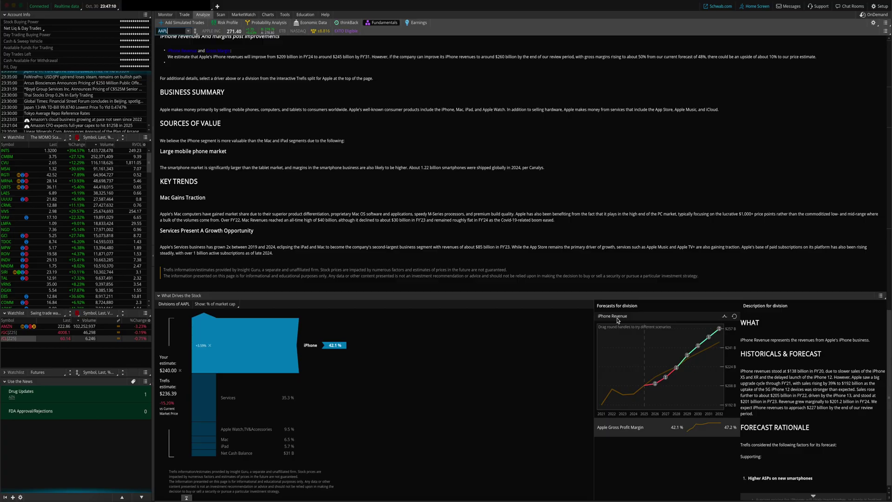
pyautogui.moveTo(692, 360)
pyautogui.mouseDown()
pyautogui.moveTo(697, 385)
pyautogui.moveTo(697, 352)
pyautogui.mouseUp()
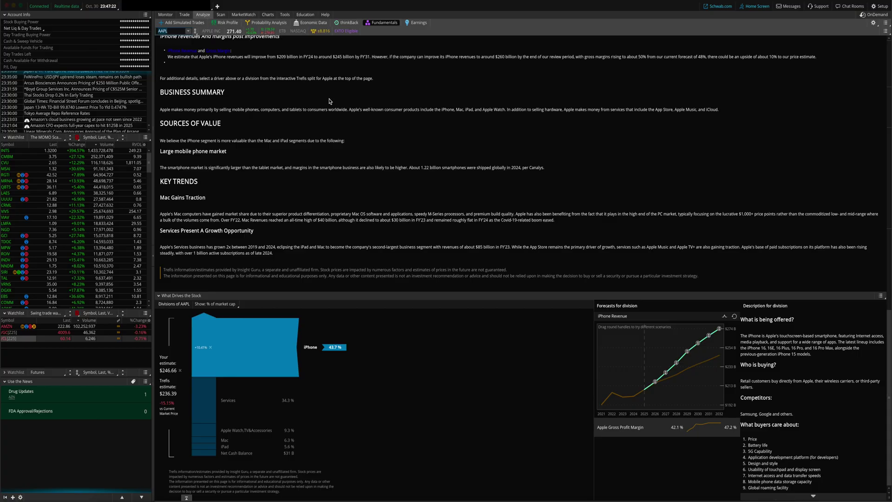
# Return to the VIPS chart, collapse the sidebar with the watchlists to widen the chart, and expand it again.
pyautogui.click(268, 15)
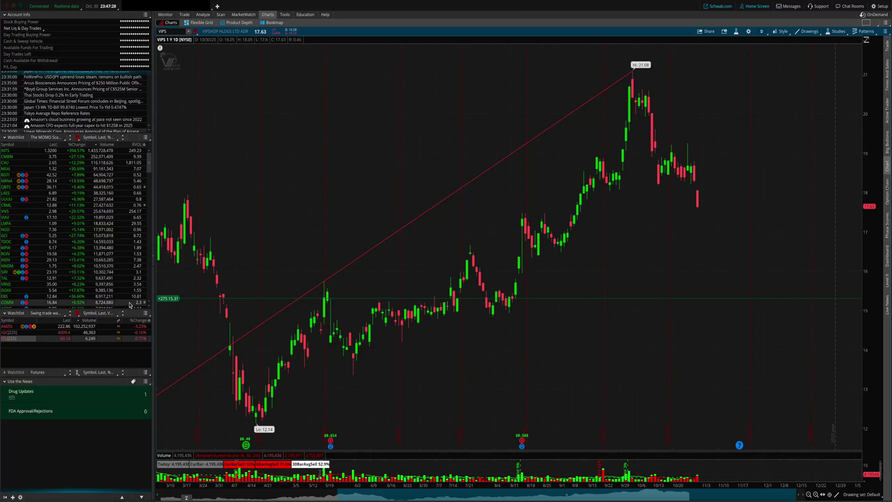
pyautogui.click(153, 259)
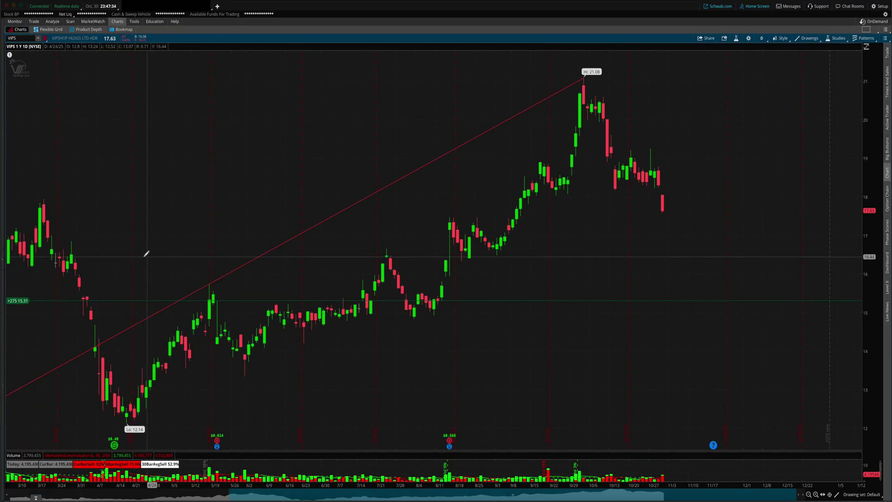
pyautogui.click(4, 262)
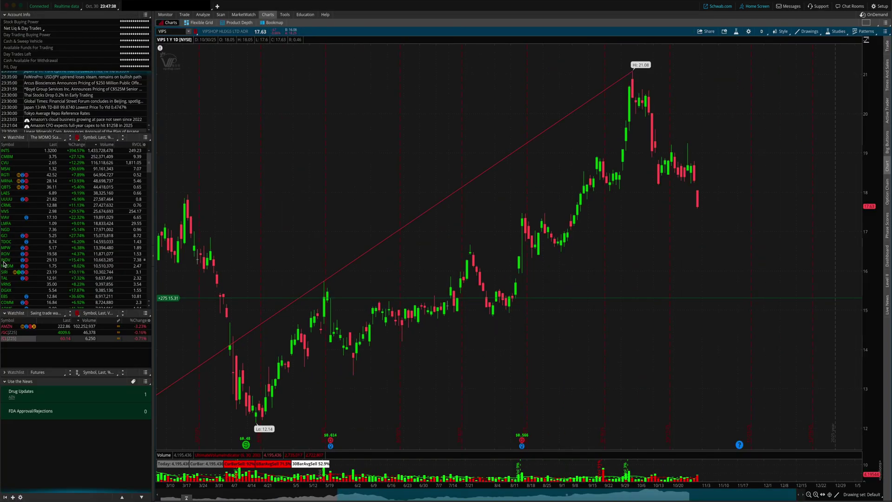